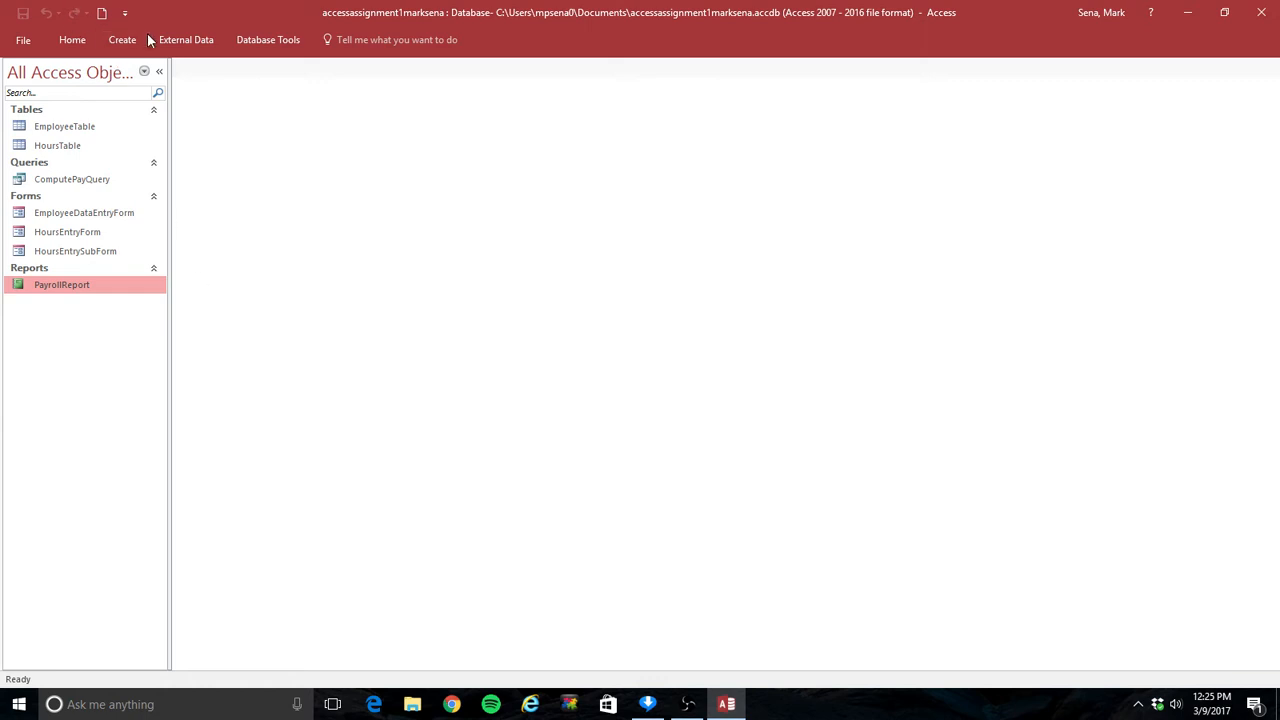
Step: Create a blank form and add a label reading "Payroll Menu" at the top of it
left_click(122, 40)
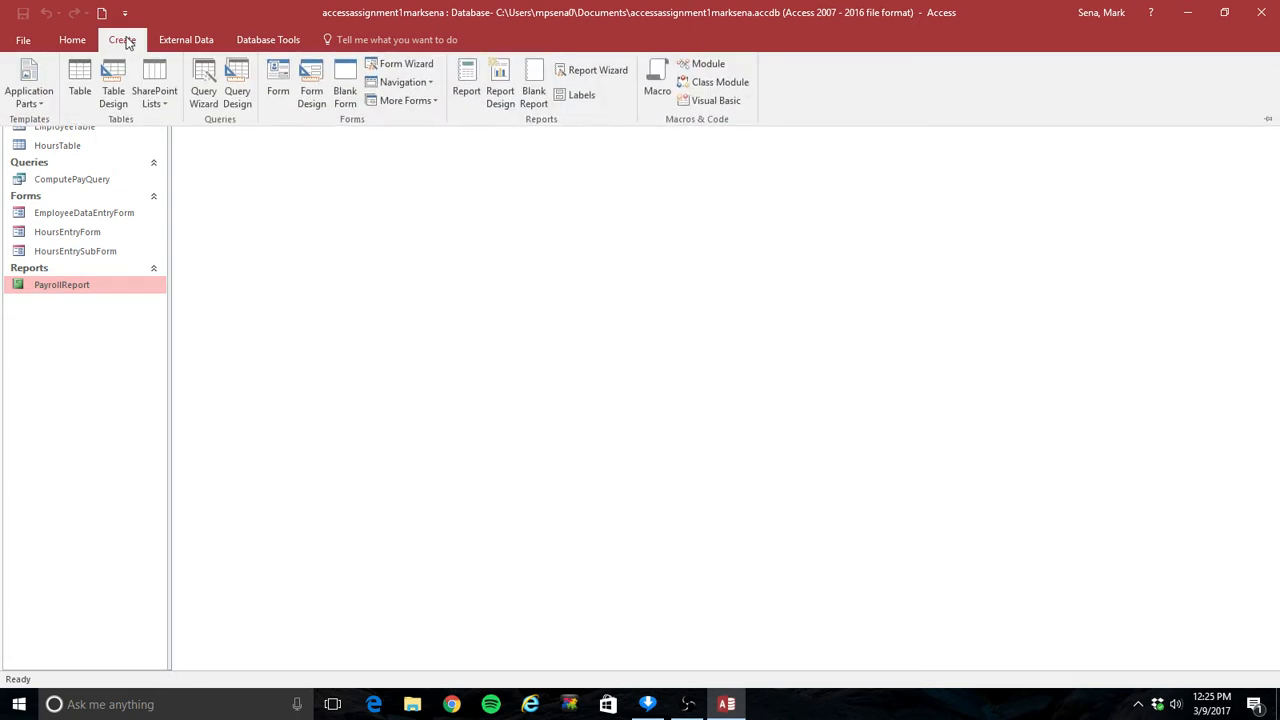
left_click(350, 85)
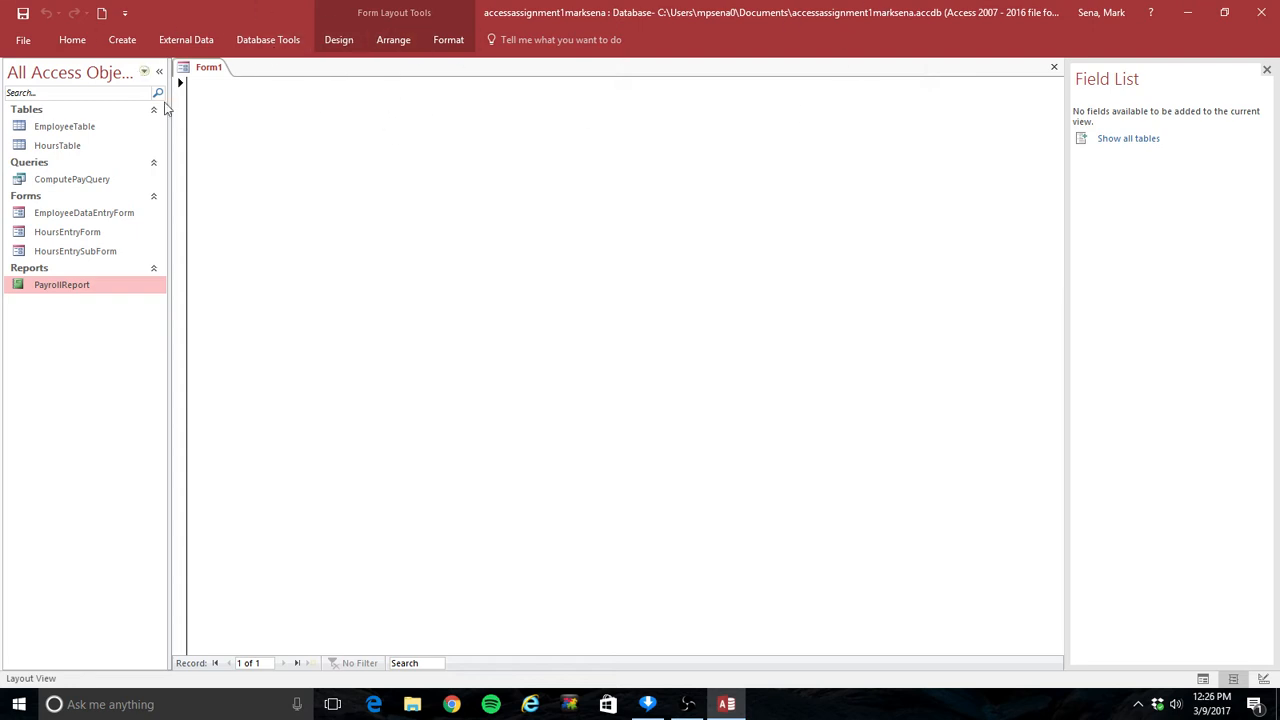
left_click(339, 45)
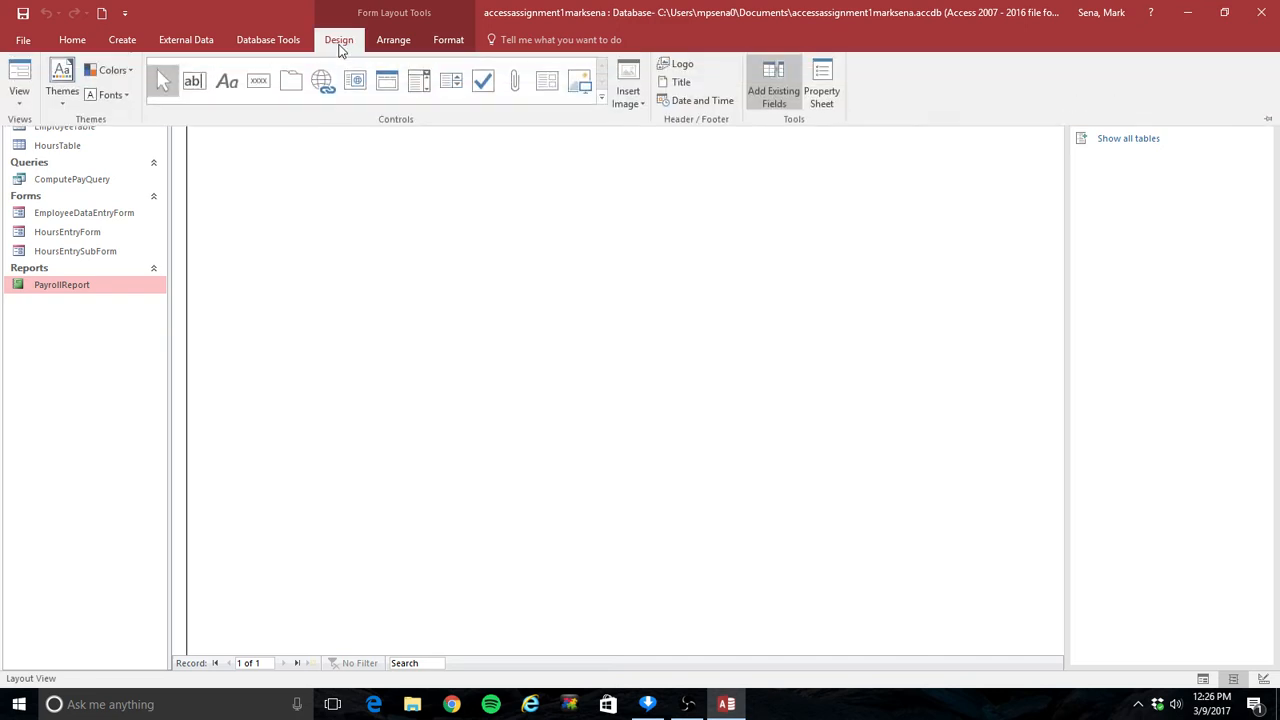
left_click(225, 87)
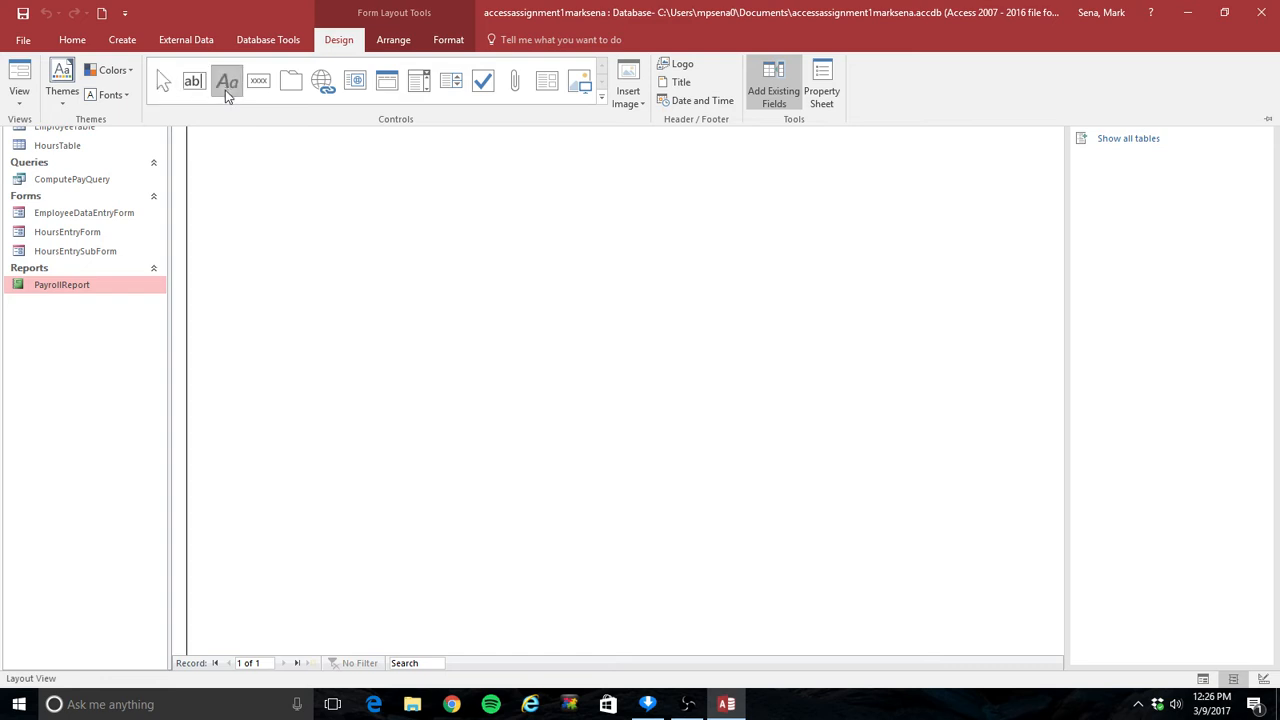
left_click(240, 164)
left_click(240, 164)
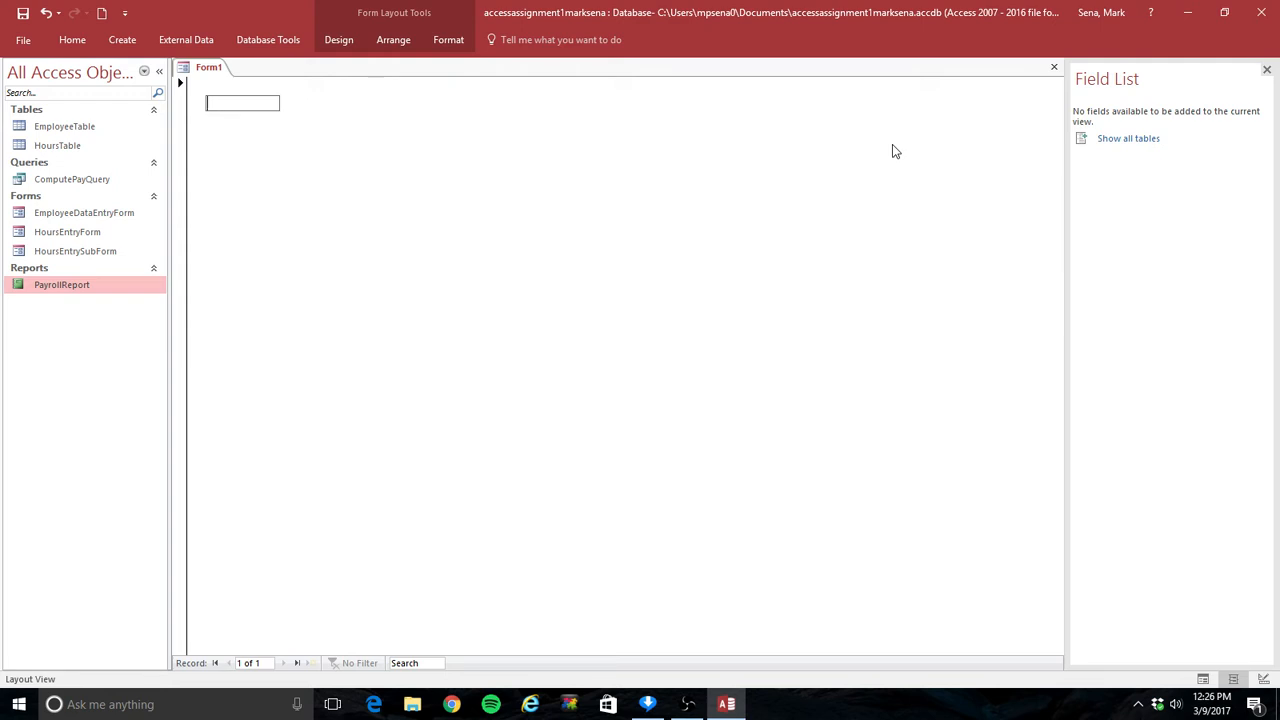
type("Payroll Menu")
left_click(424, 166)
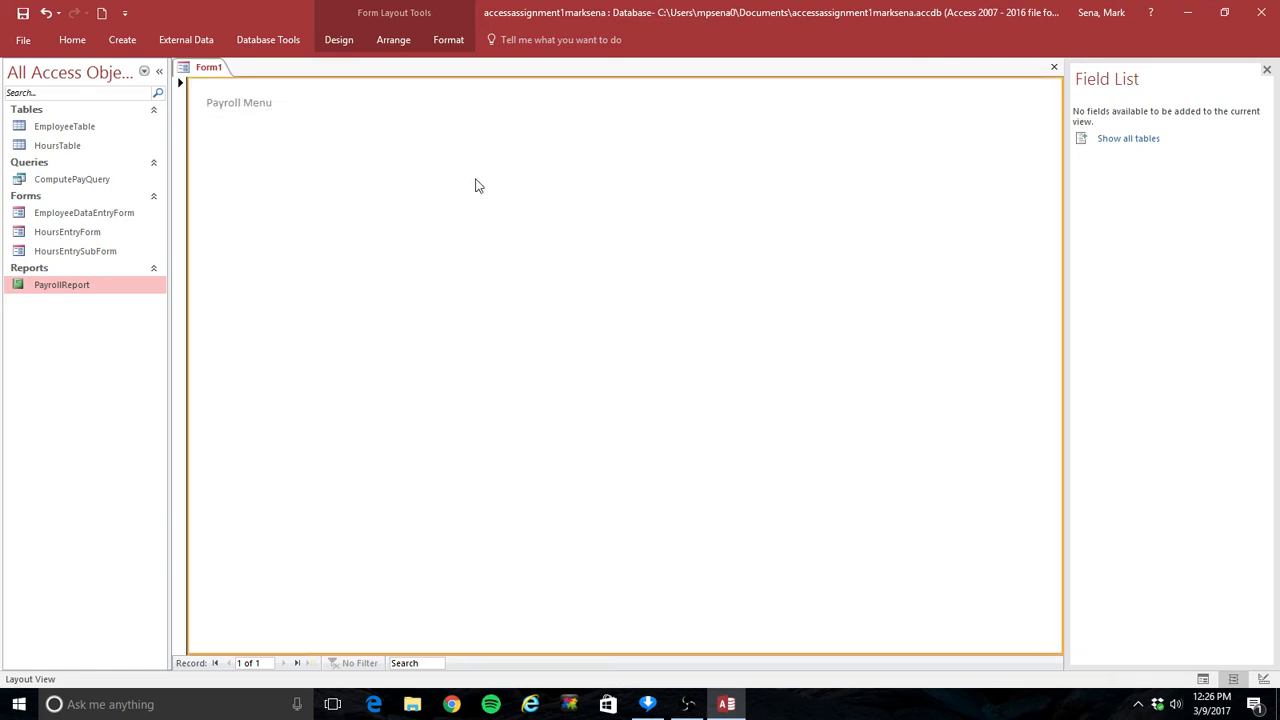
Step: Add a command button below the Payroll Menu label that opens EmployeeDataEntryForm and shows all the records
left_click(336, 41)
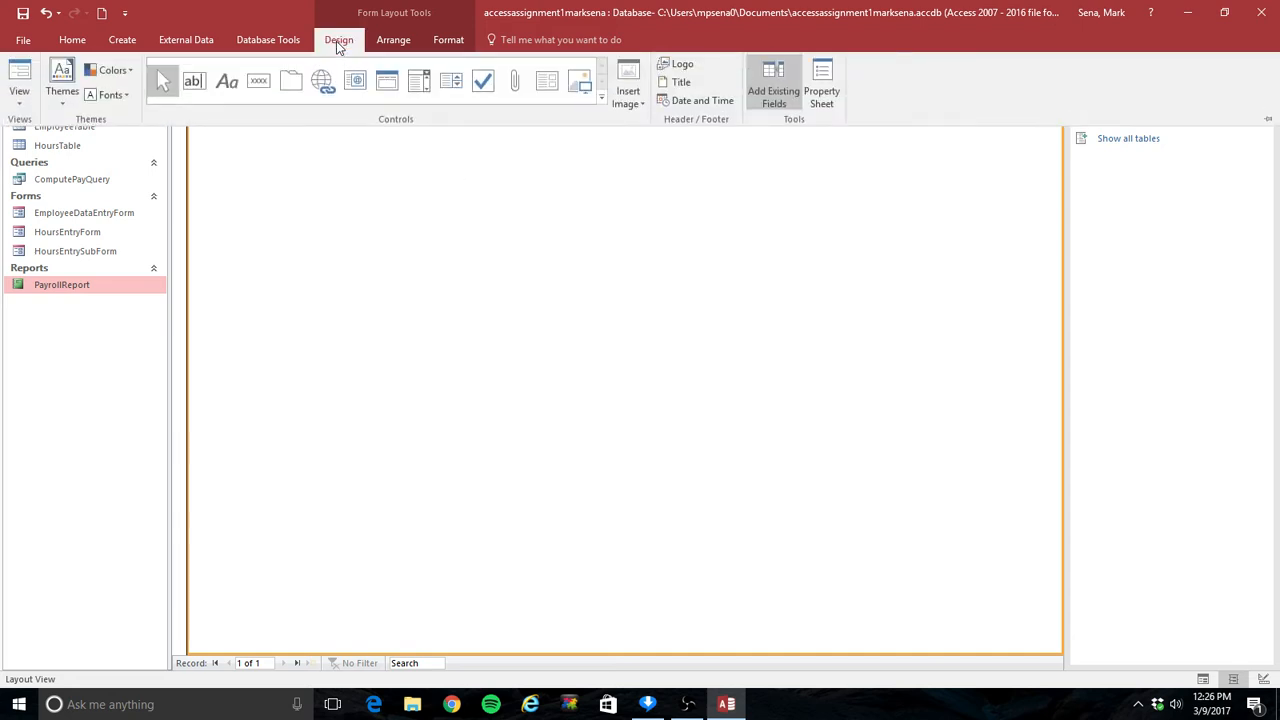
left_click(256, 85)
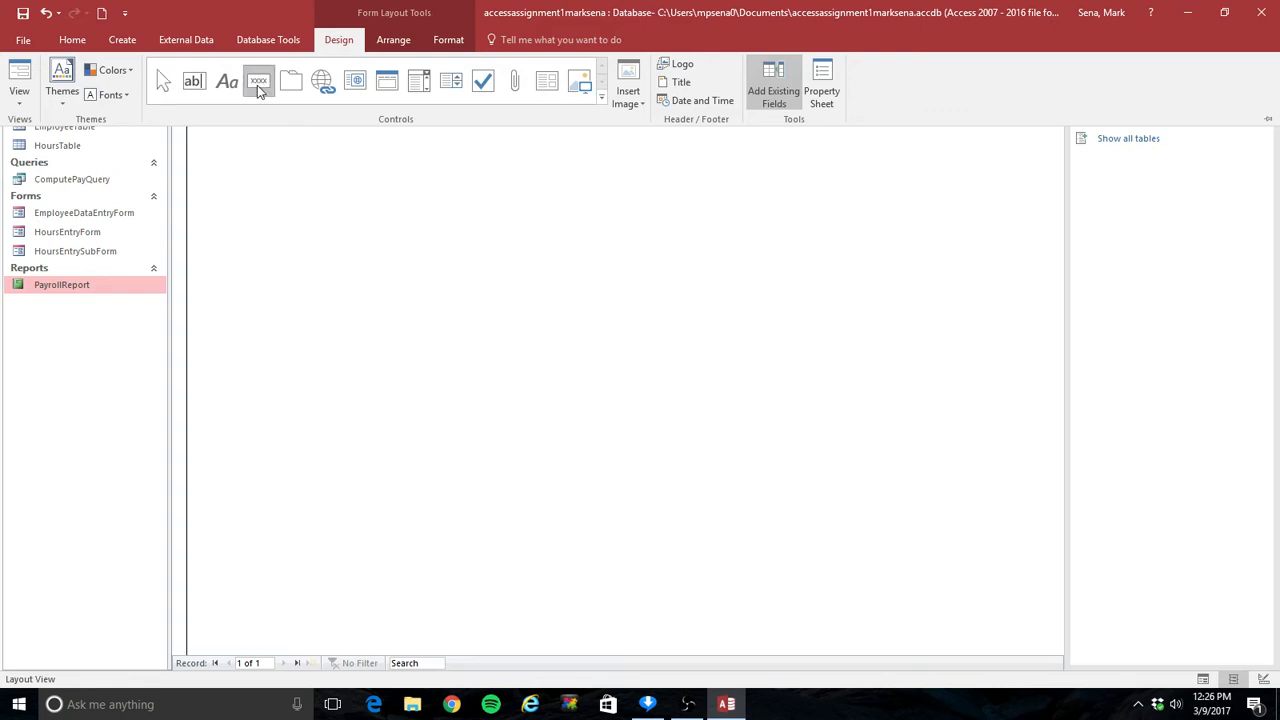
left_click(245, 161)
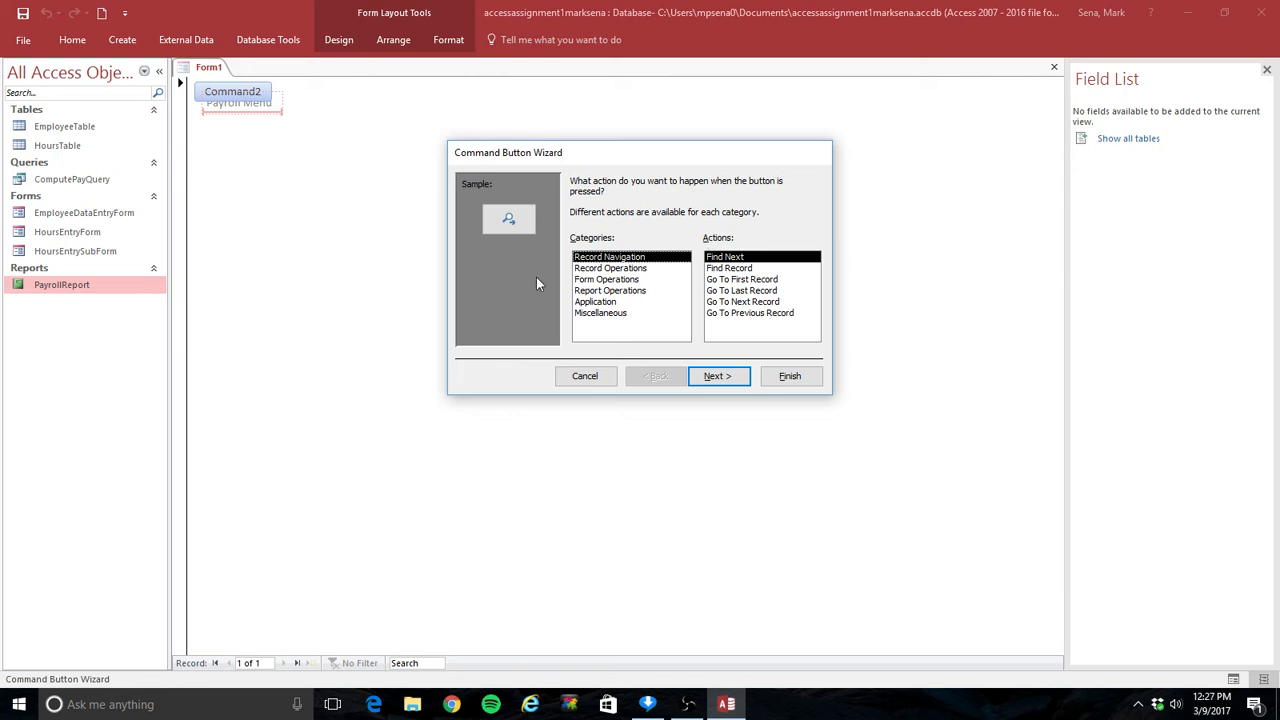
left_click(621, 280)
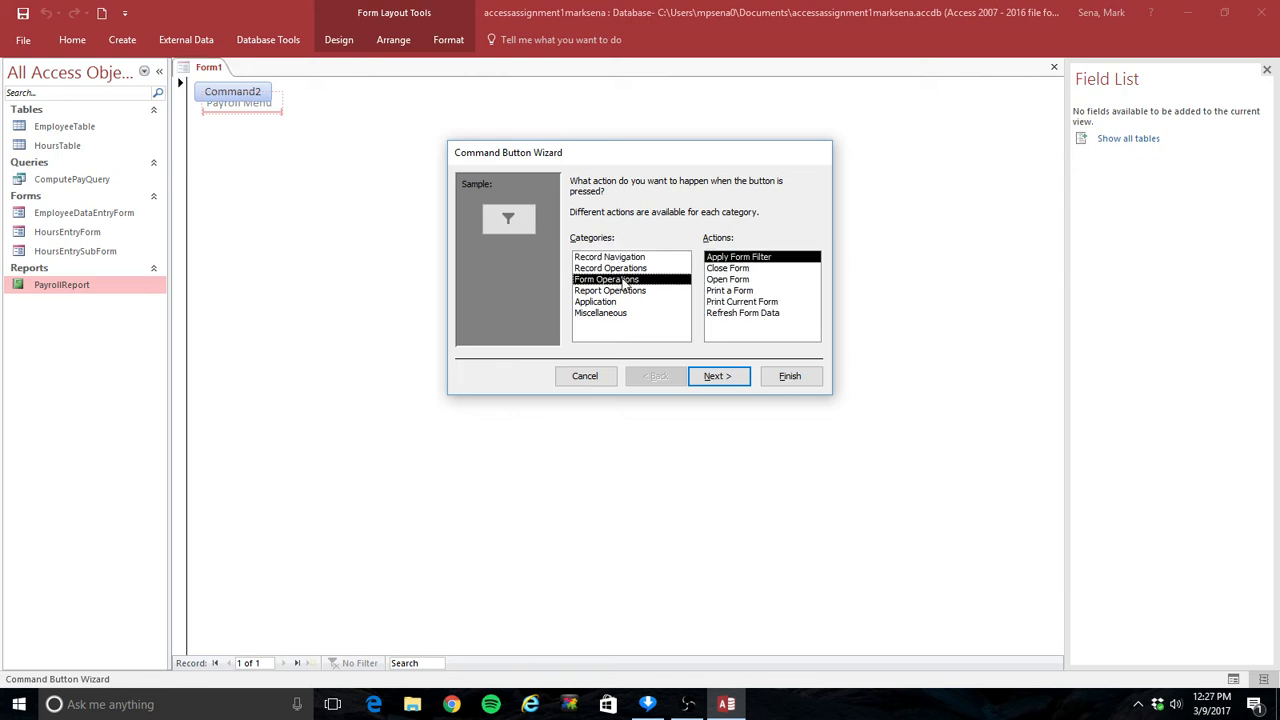
left_click(722, 281)
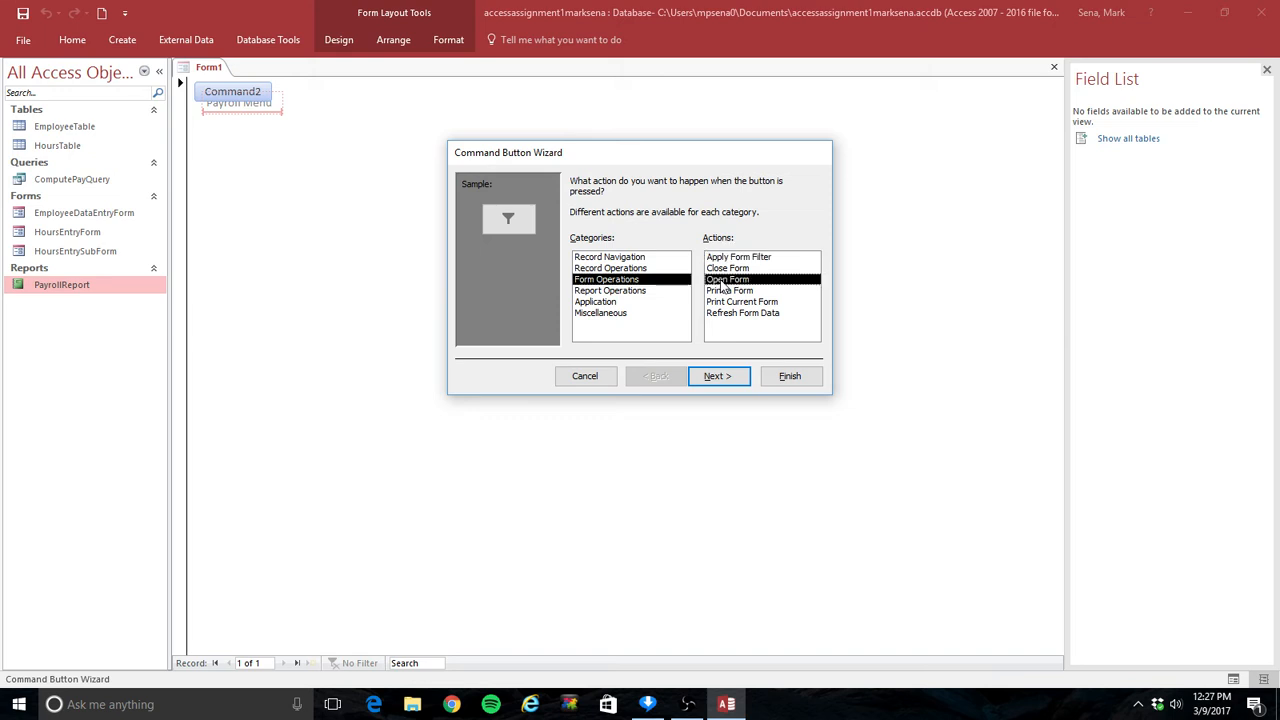
left_click(731, 384)
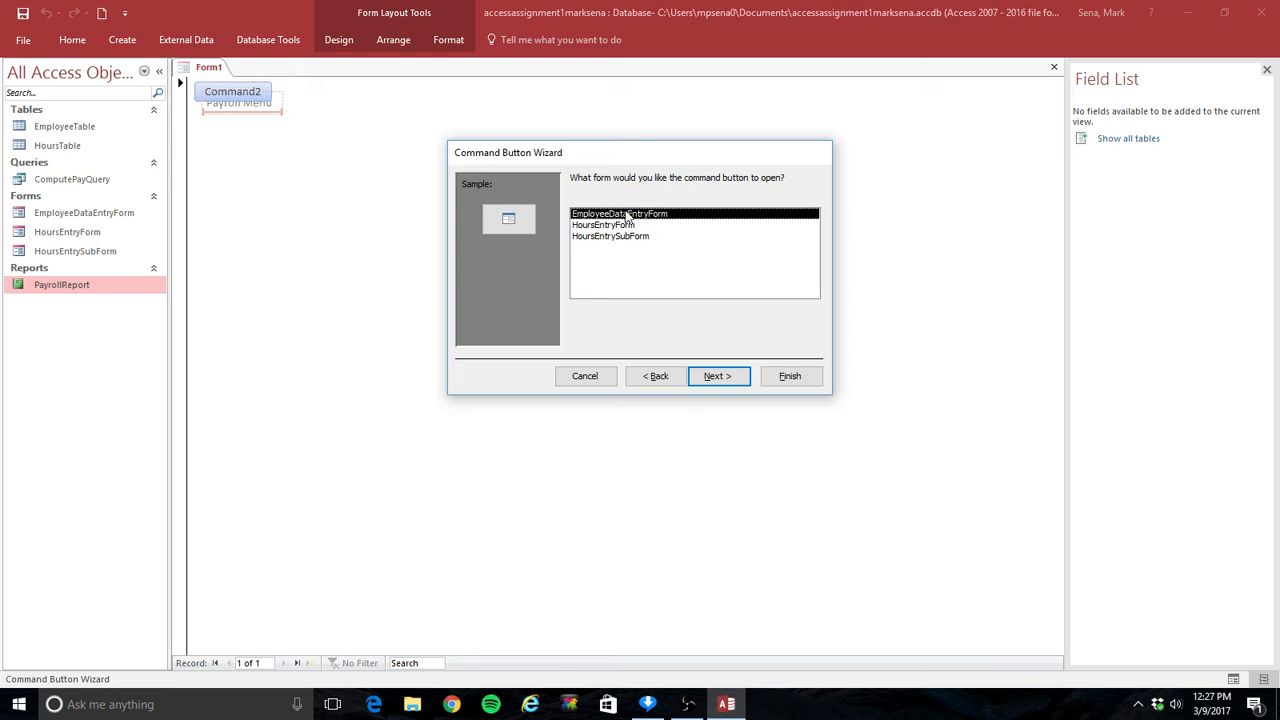
left_click(745, 382)
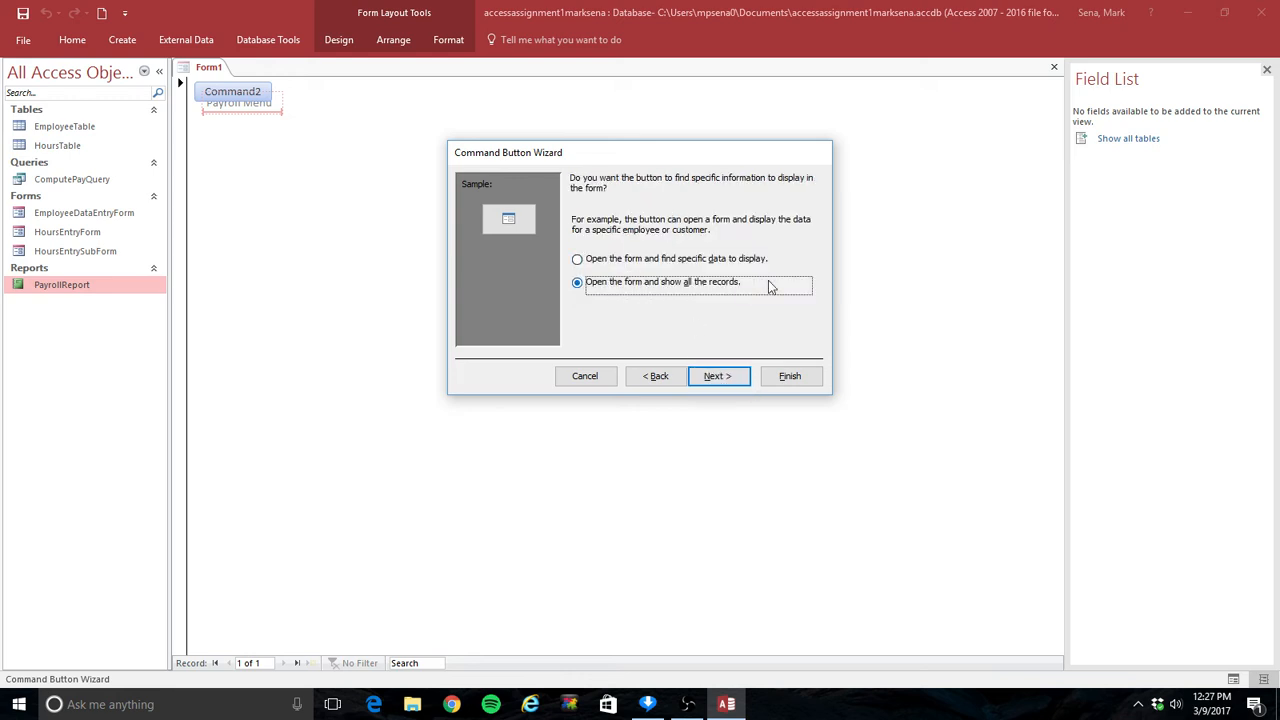
left_click(743, 376)
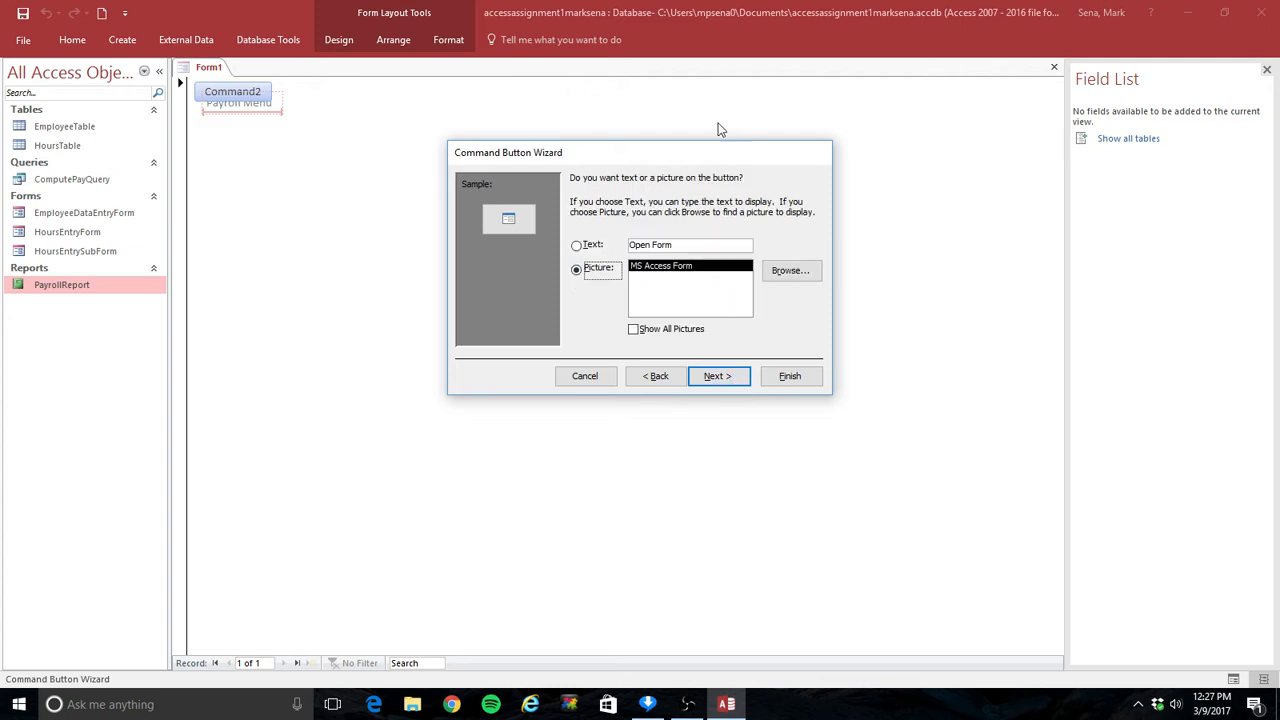
Step: Give the new command button the text "Enter Employee Data" instead of a picture and finish the wizard
left_click(577, 245)
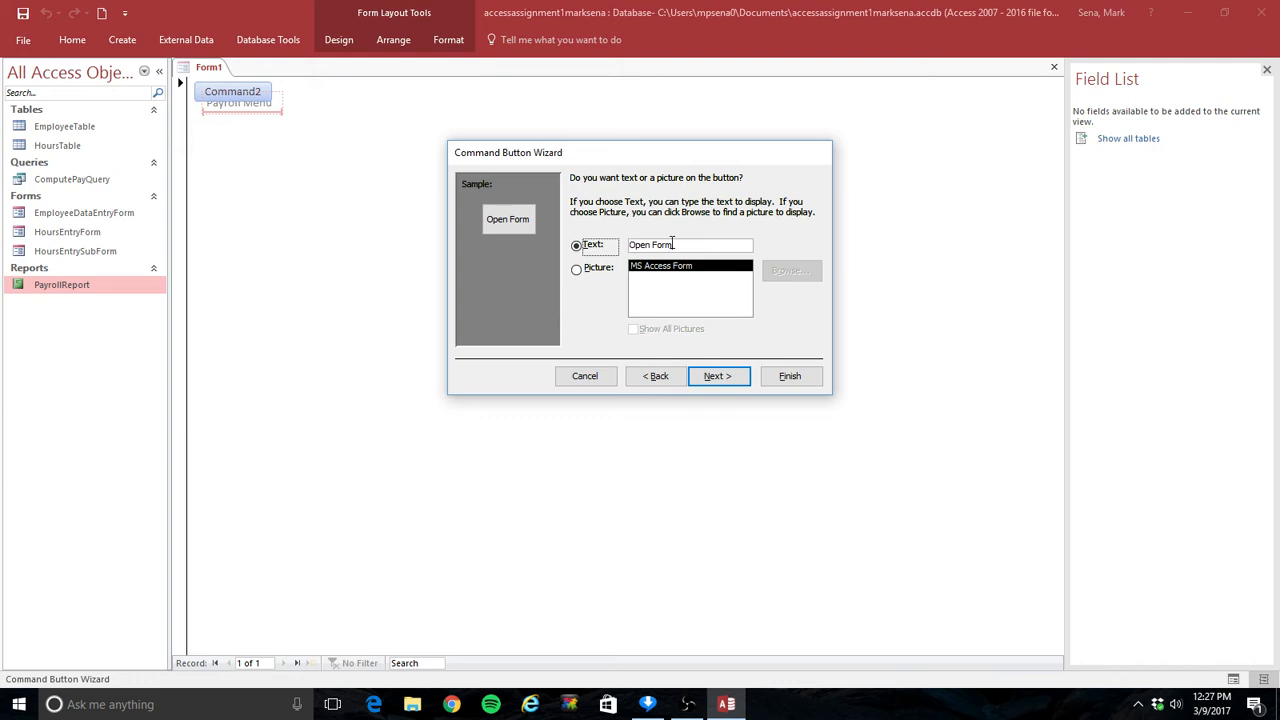
left_click_drag(675, 245, 624, 251)
type("Enter ")
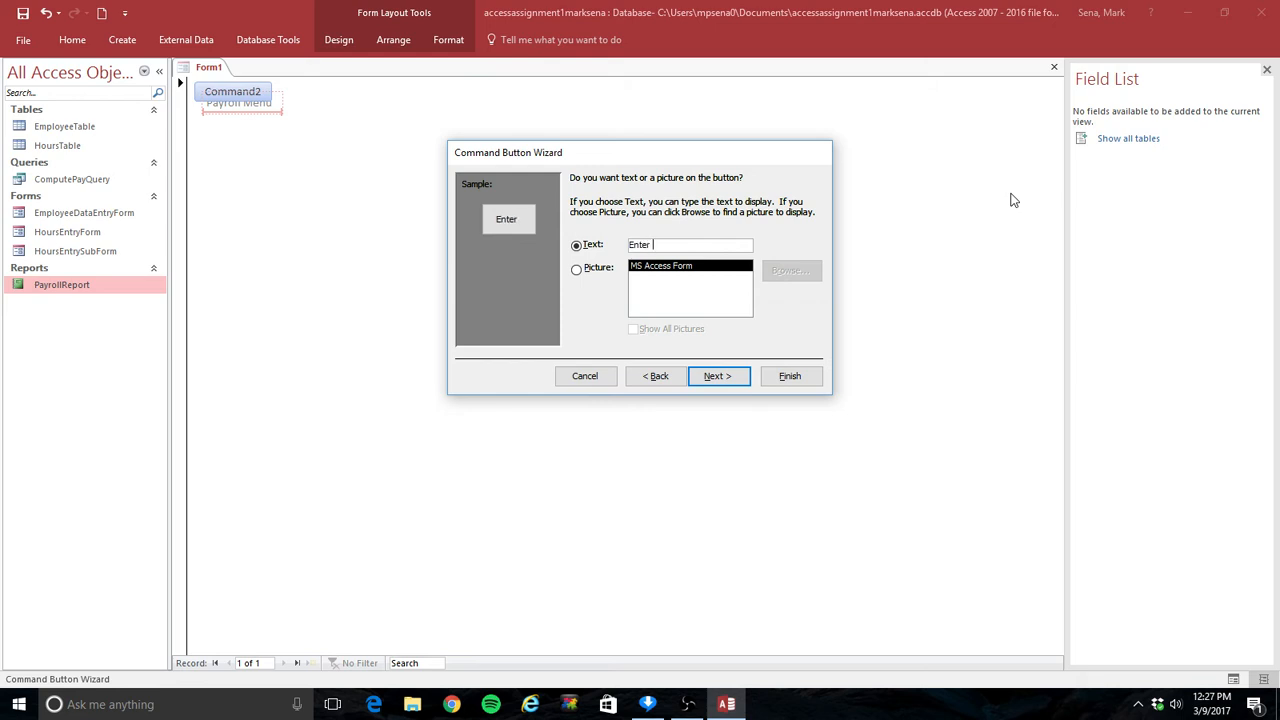
type("Employee Data")
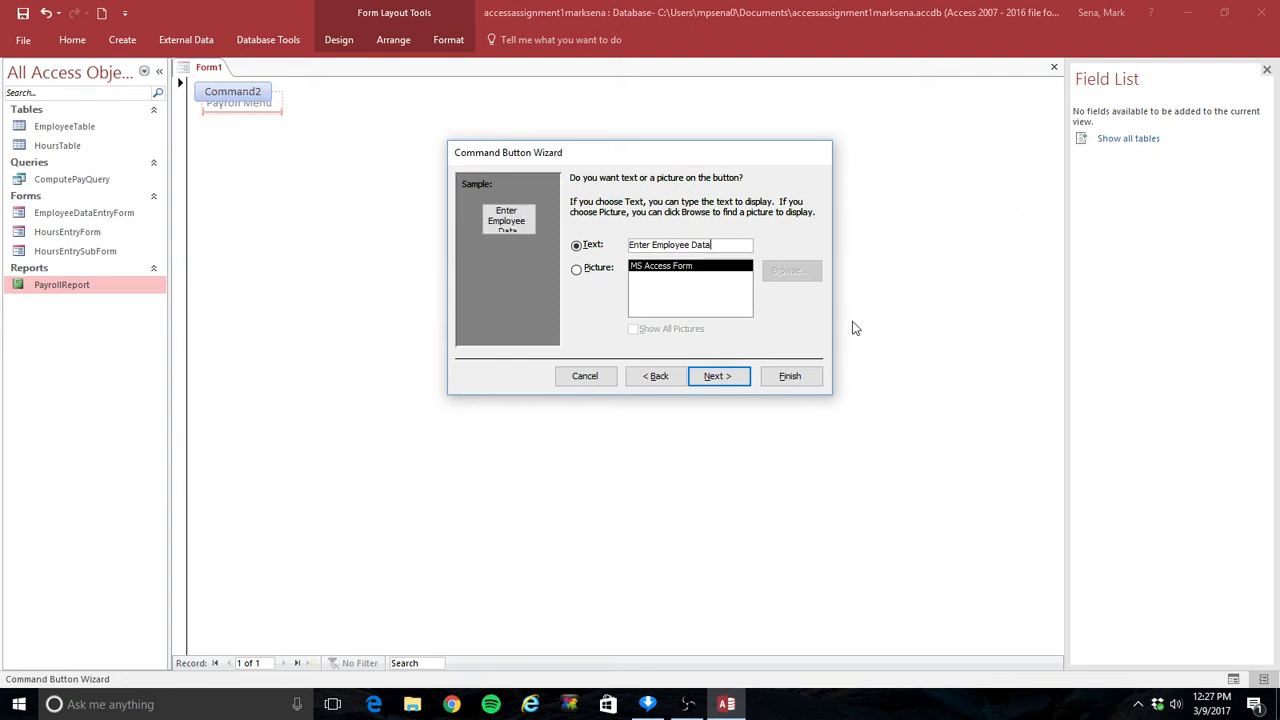
left_click(808, 380)
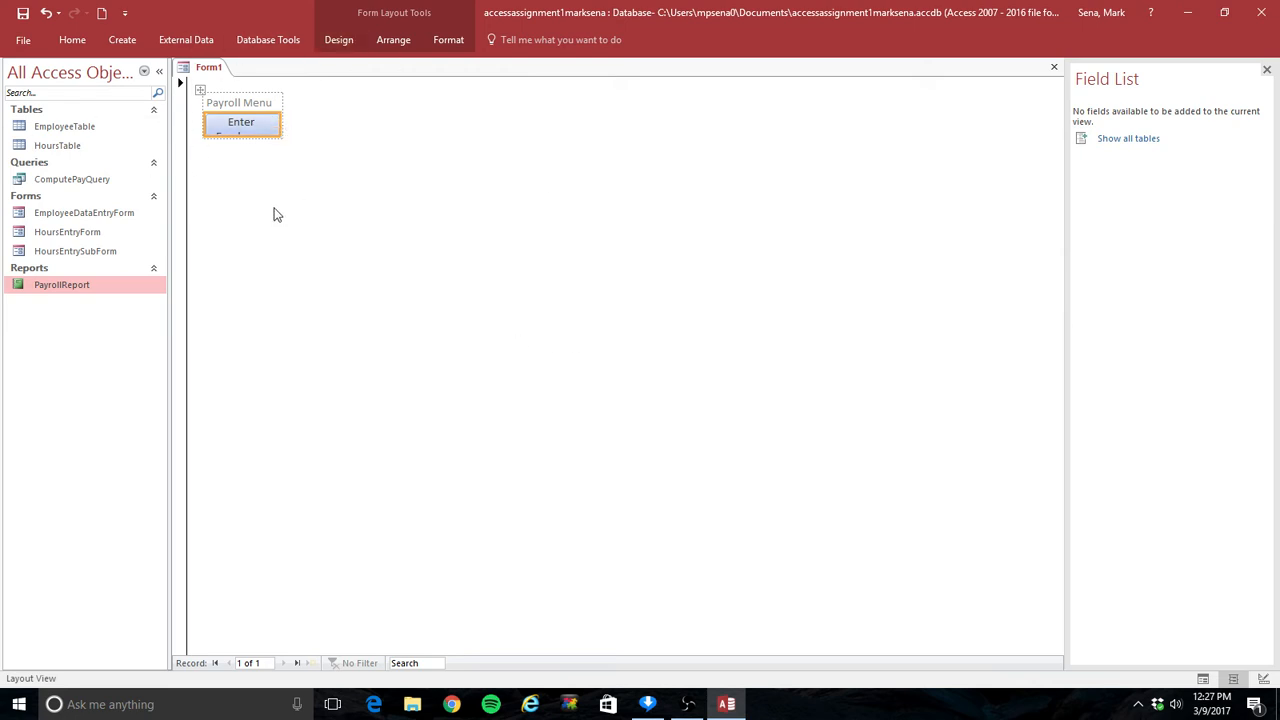
Step: Add a second command button below the first that opens HoursEntryForm and shows all the records
left_click(122, 40)
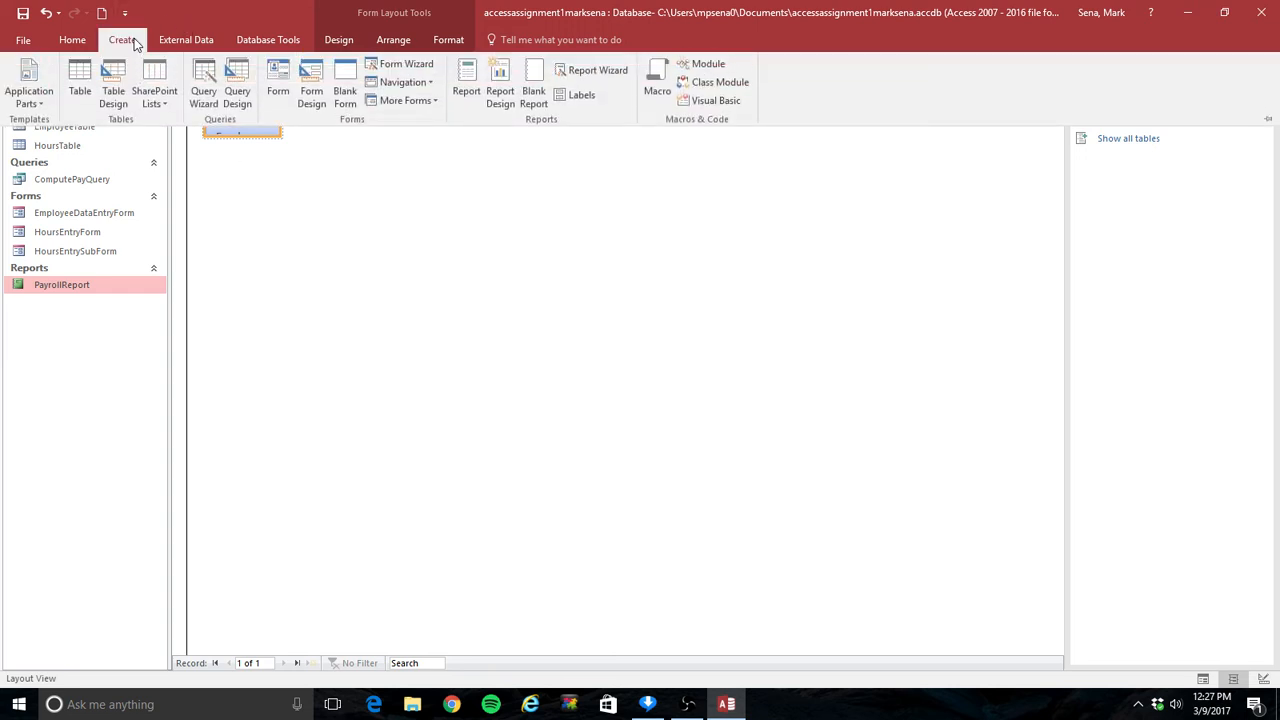
left_click(466, 240)
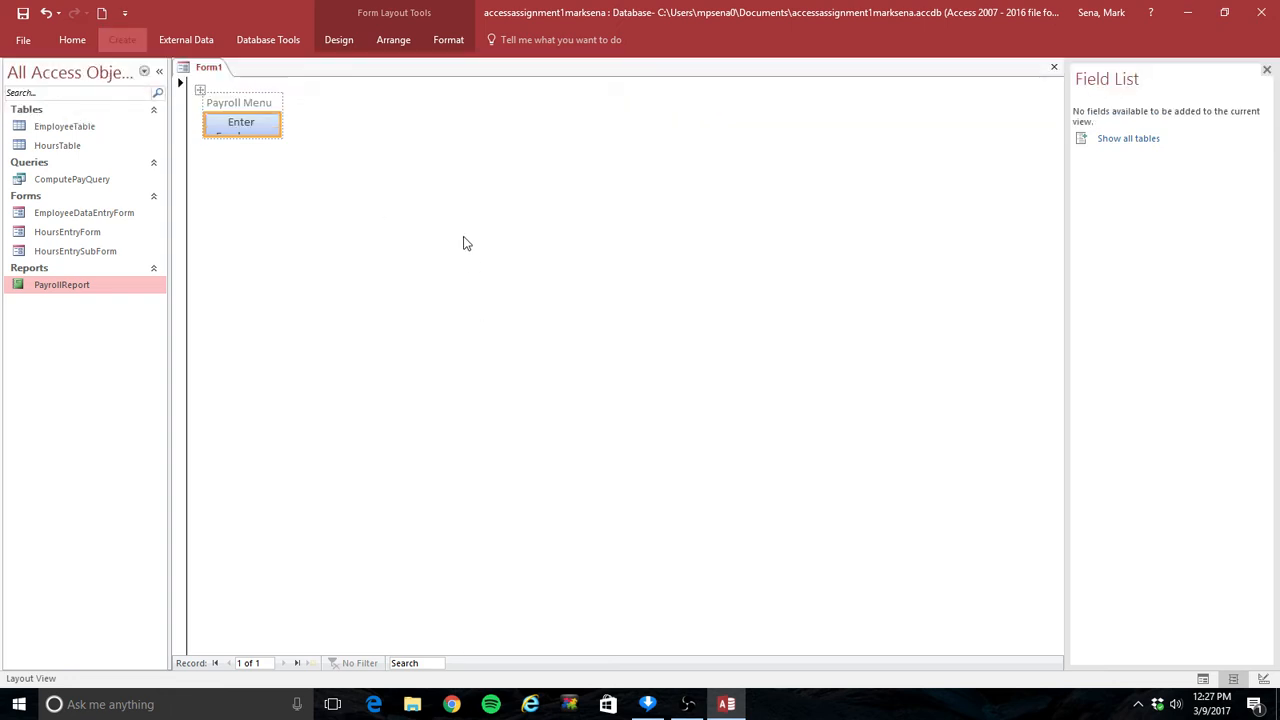
left_click(325, 43)
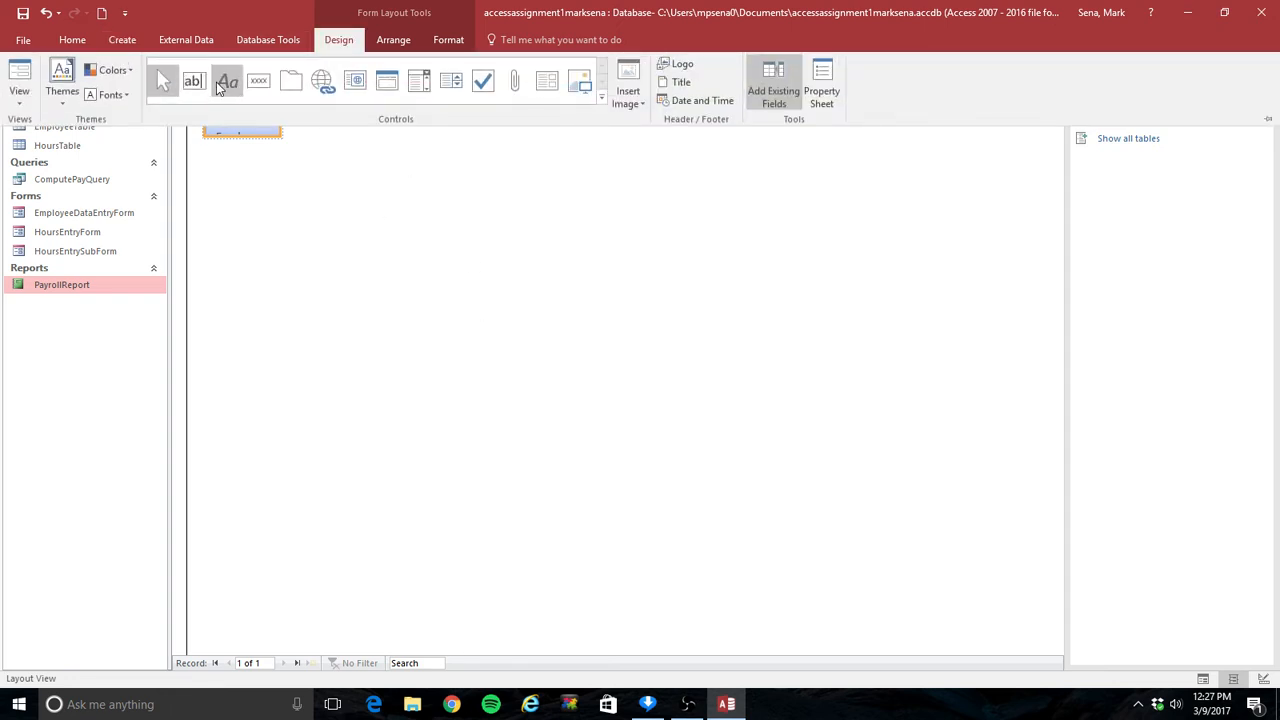
left_click(258, 85)
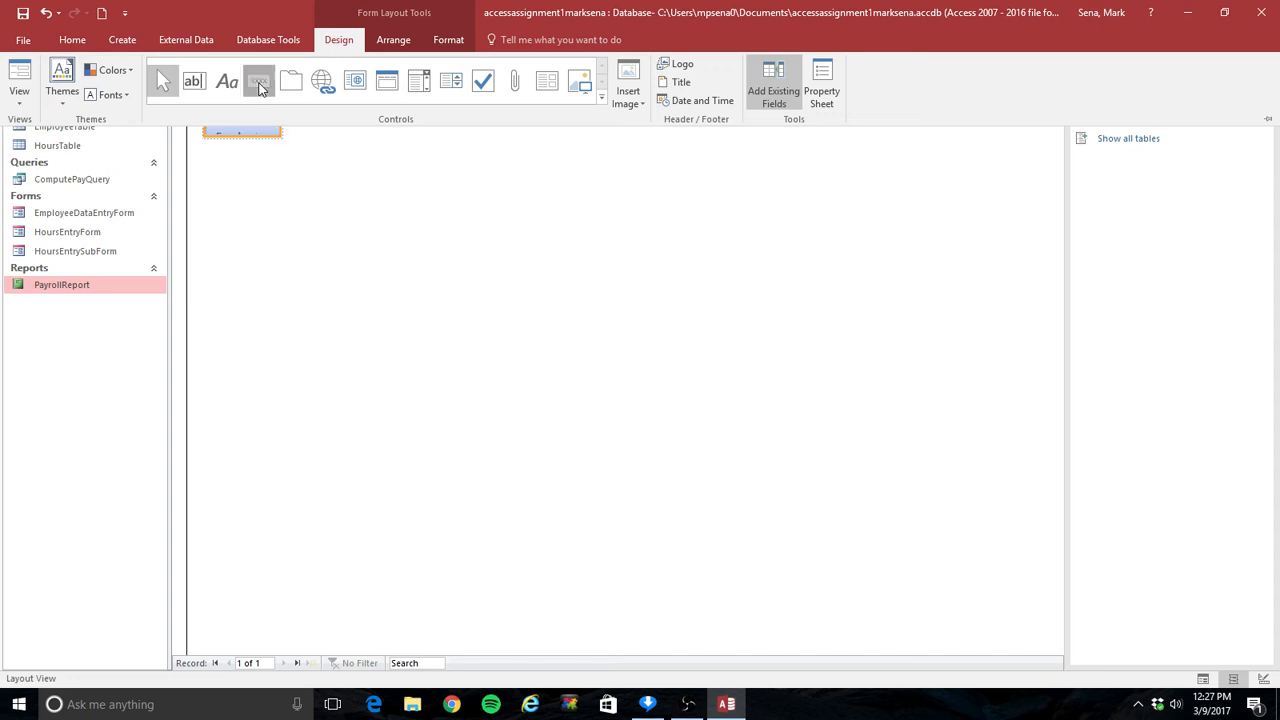
left_click(252, 176)
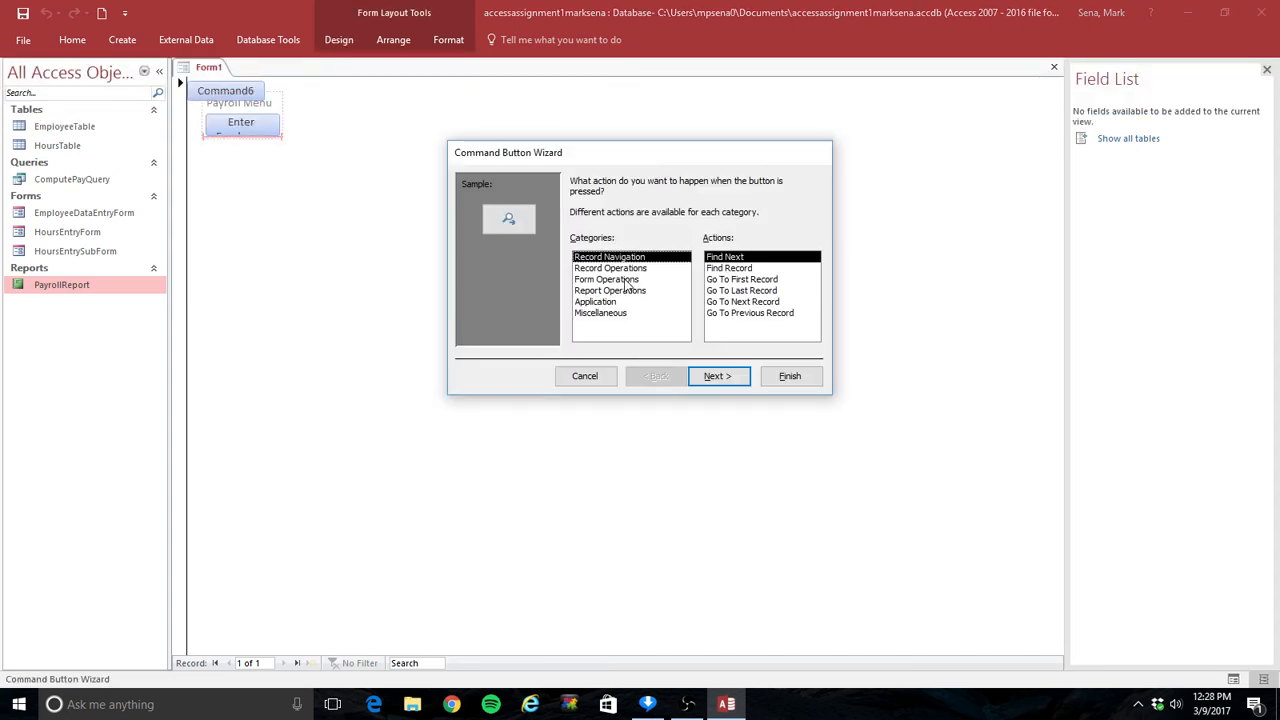
left_click(625, 280)
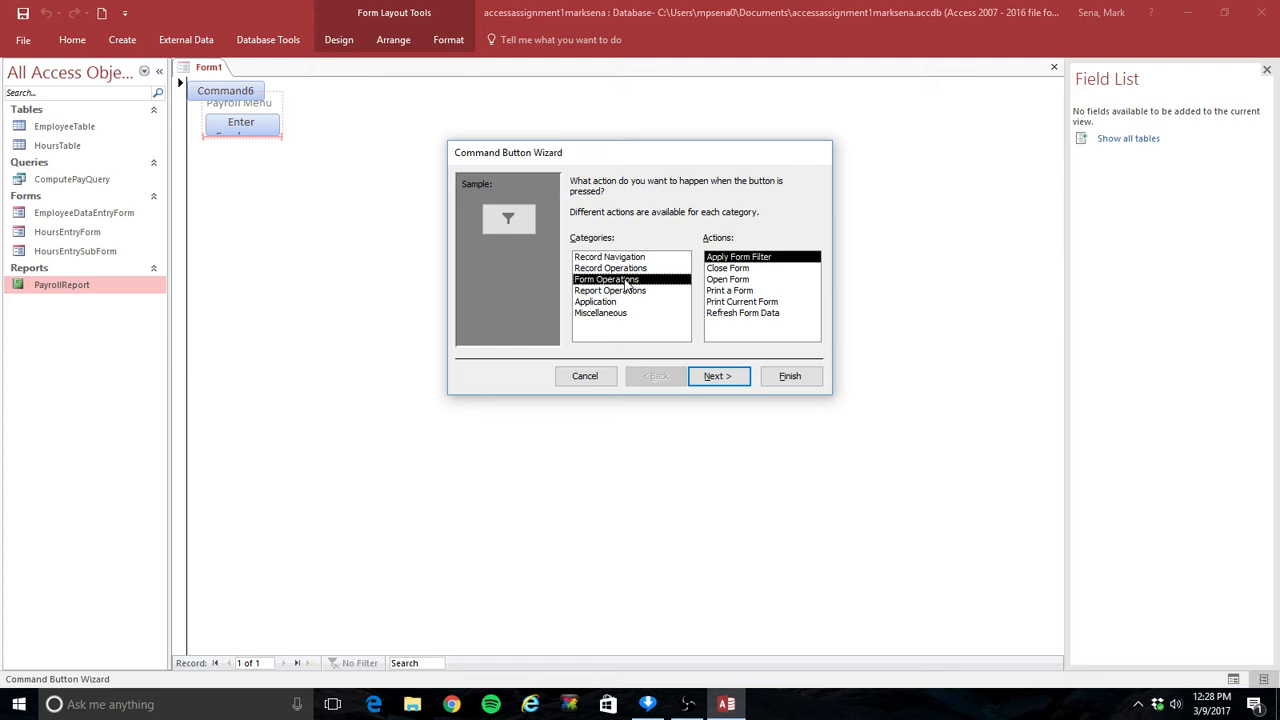
left_click(748, 280)
left_click(717, 376)
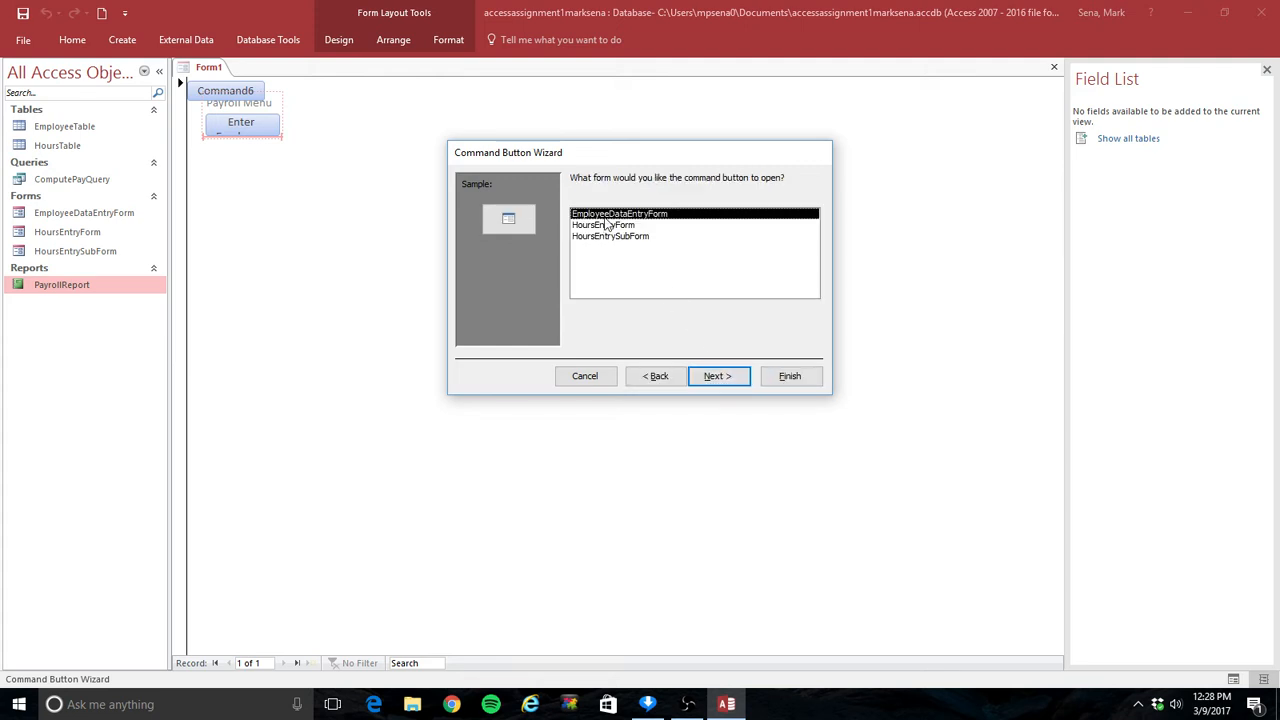
left_click(606, 225)
left_click(736, 378)
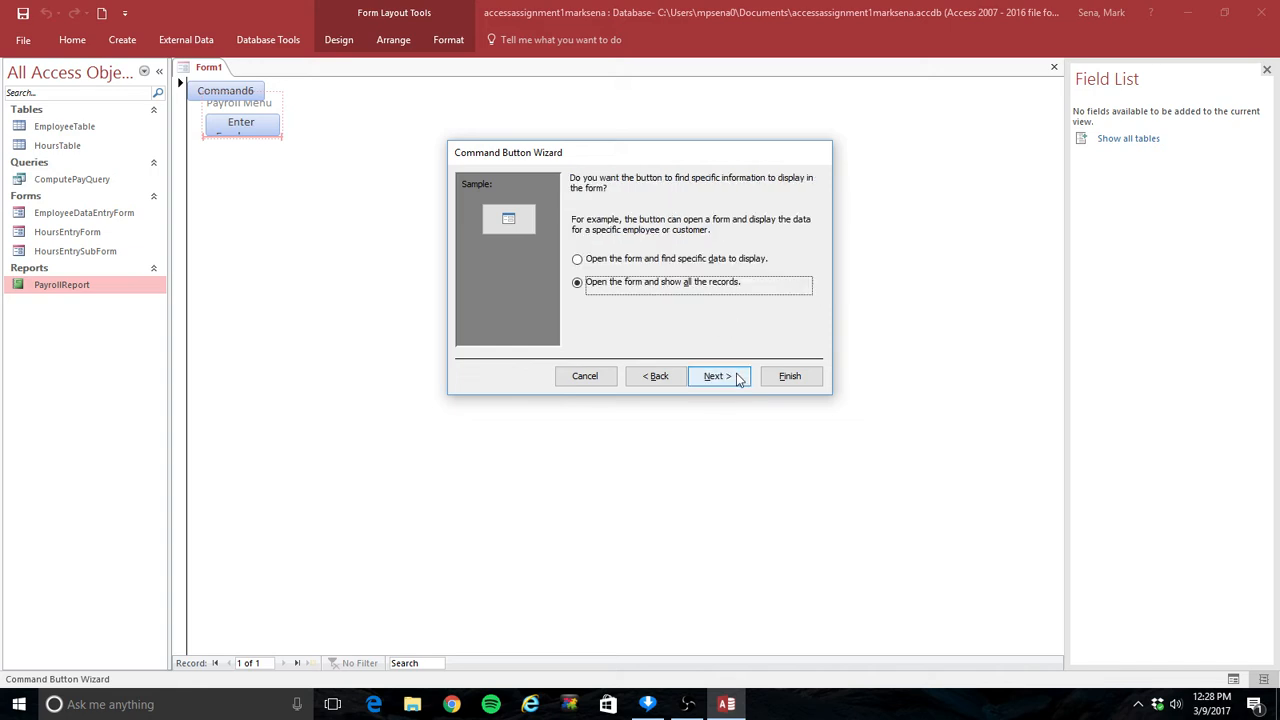
left_click(737, 378)
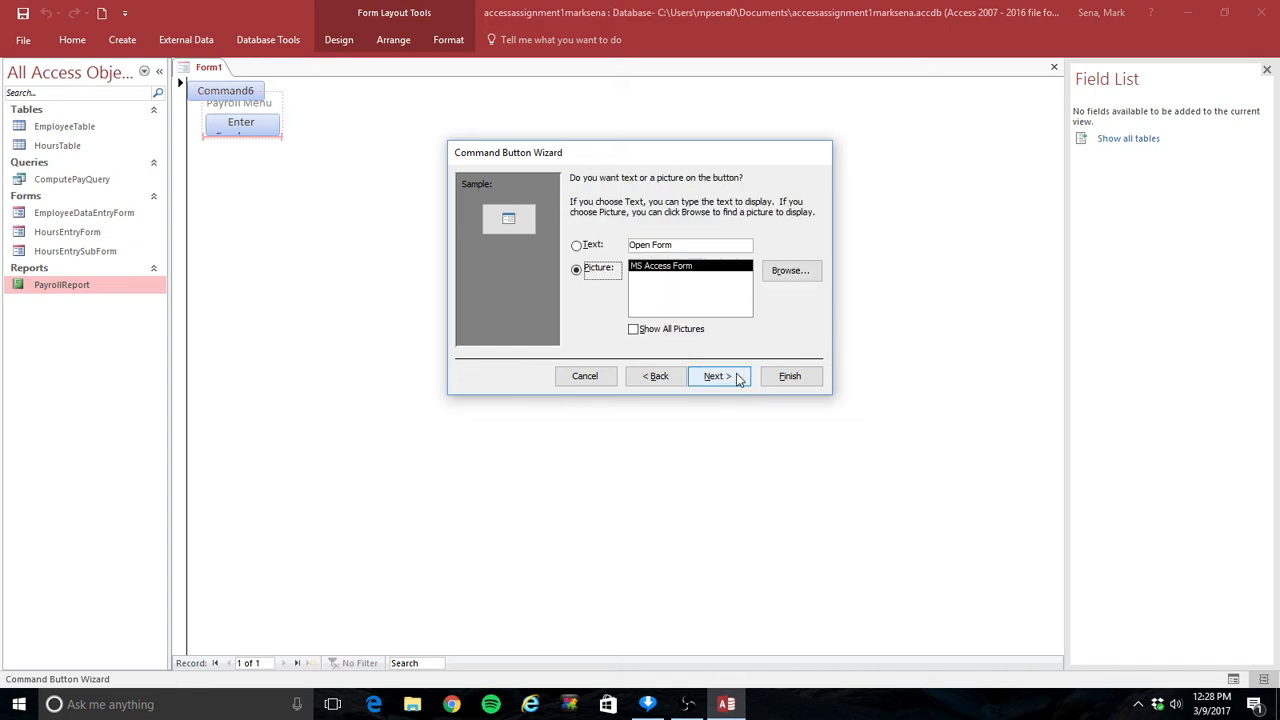
Step: Label the second command button with the text "Enter Employee Hours" instead of a picture and finish the wizard
left_click(588, 245)
left_click_drag(703, 241, 628, 244)
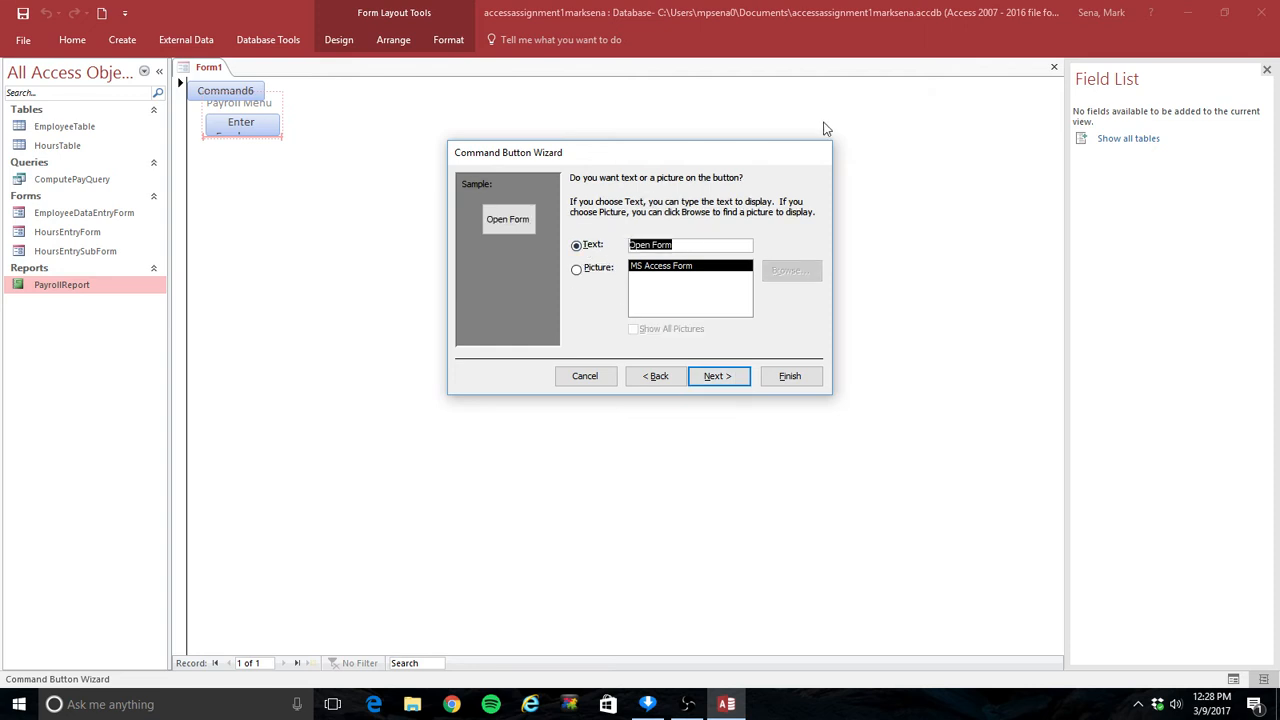
type("Enter Employee Hours")
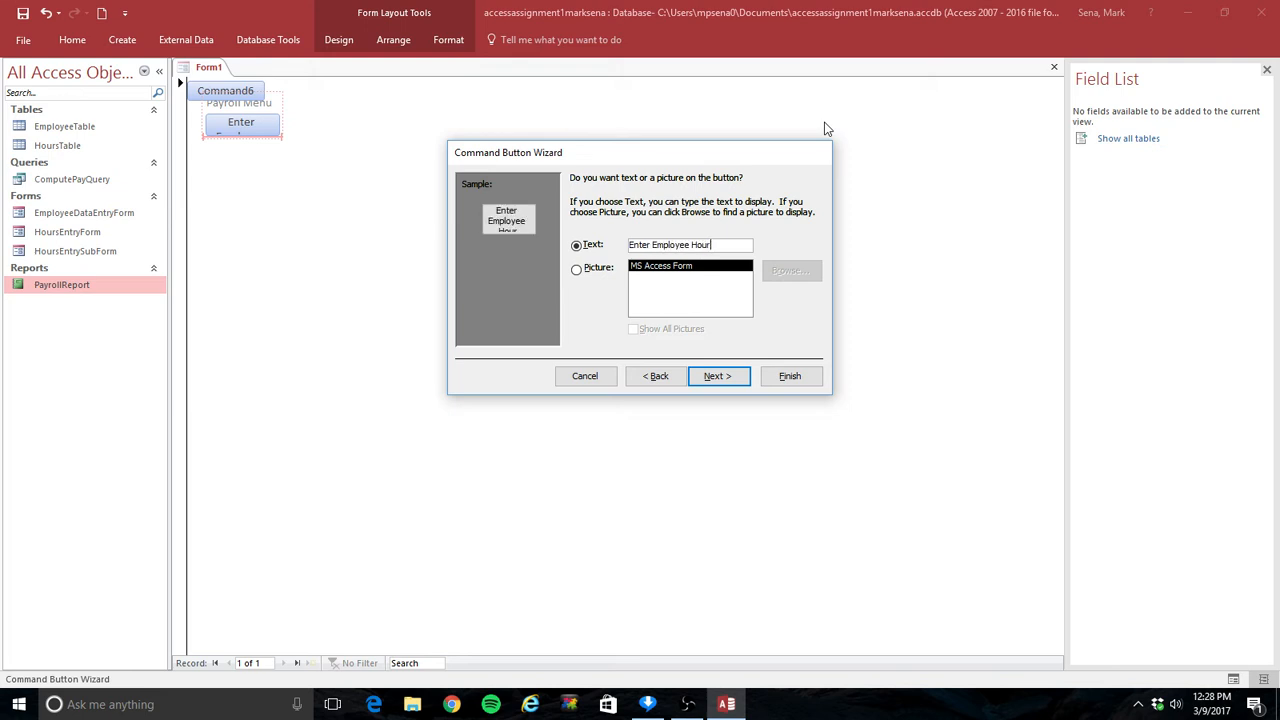
left_click(790, 378)
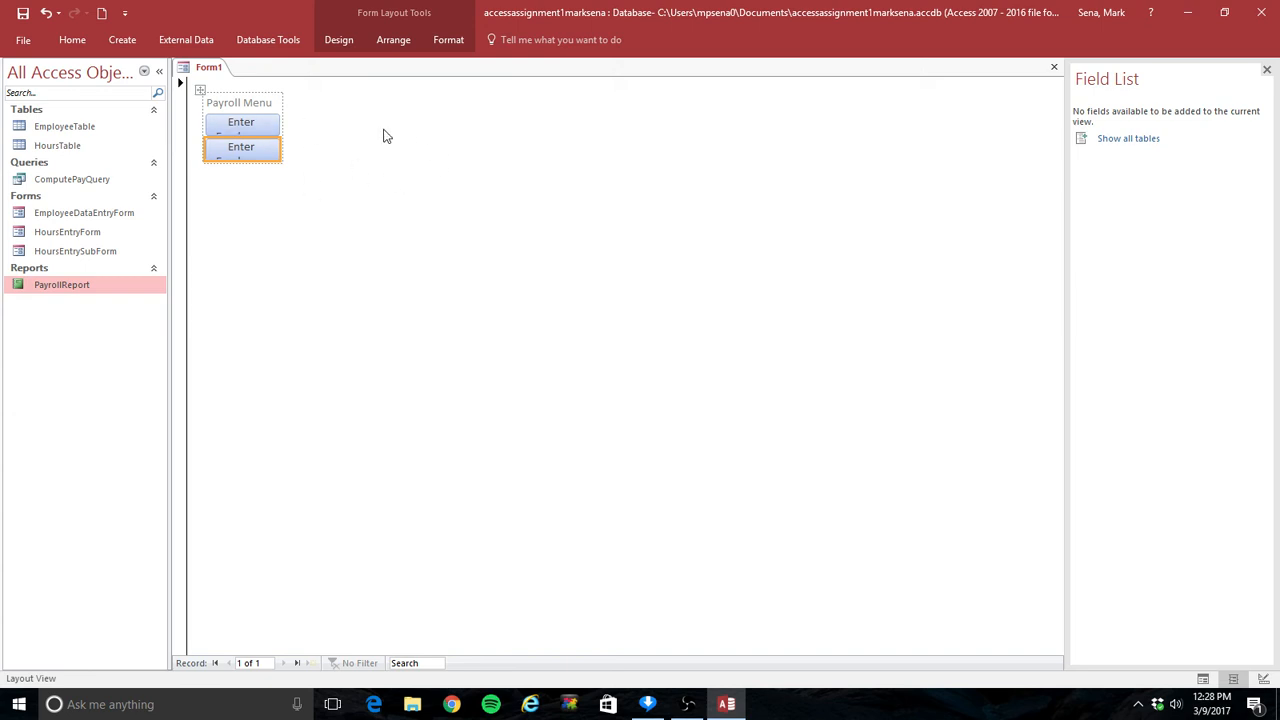
Step: Add a third command button below the first two that opens PayrollReport with the Open Report action
left_click(339, 40)
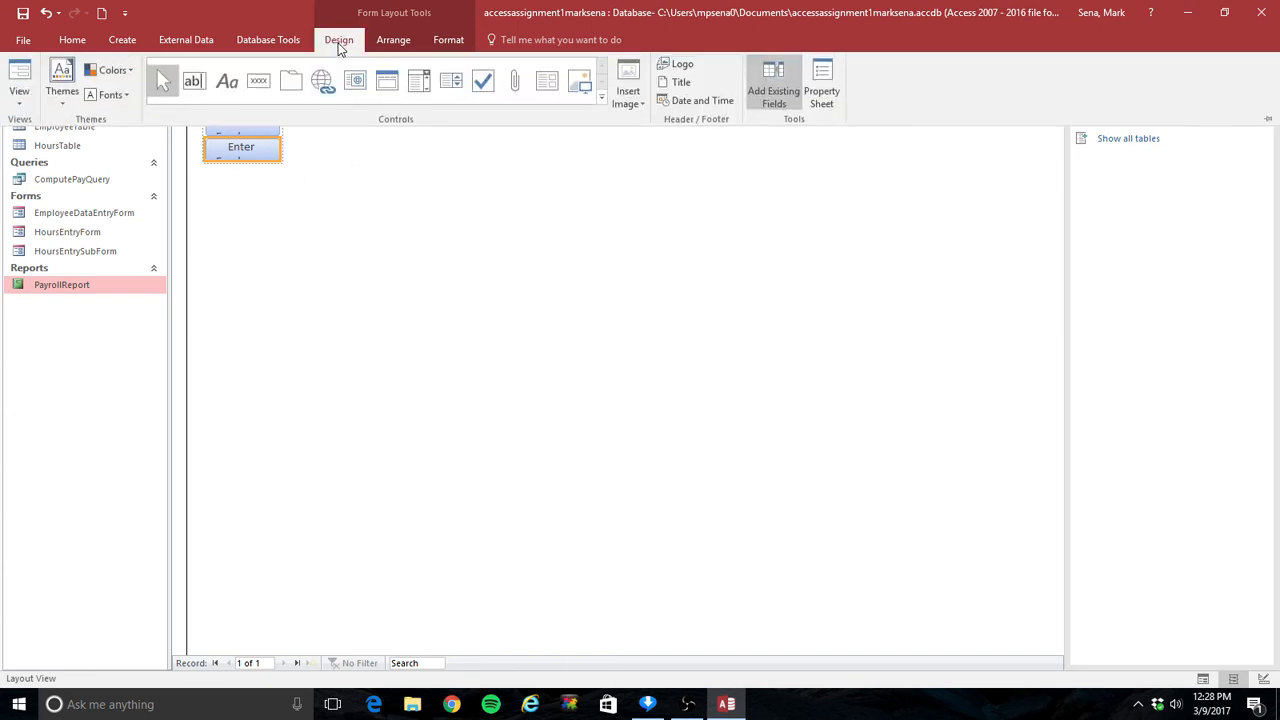
left_click(258, 80)
left_click(252, 195)
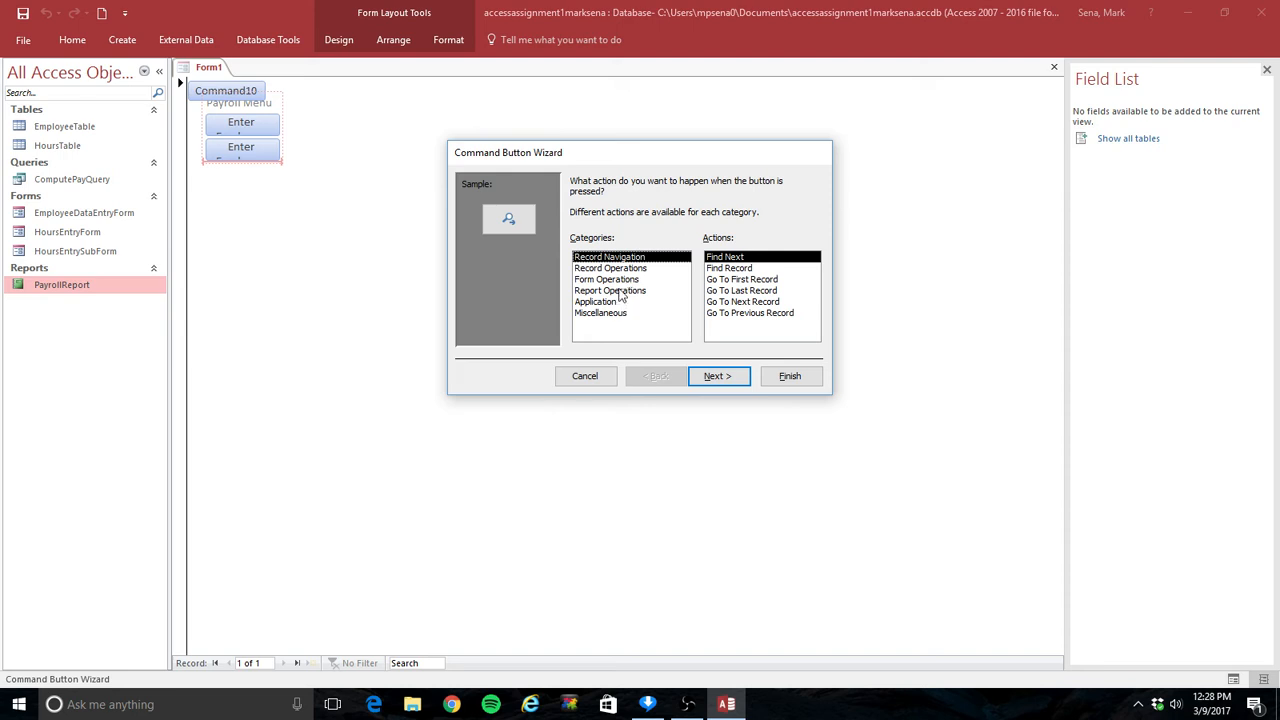
left_click(617, 292)
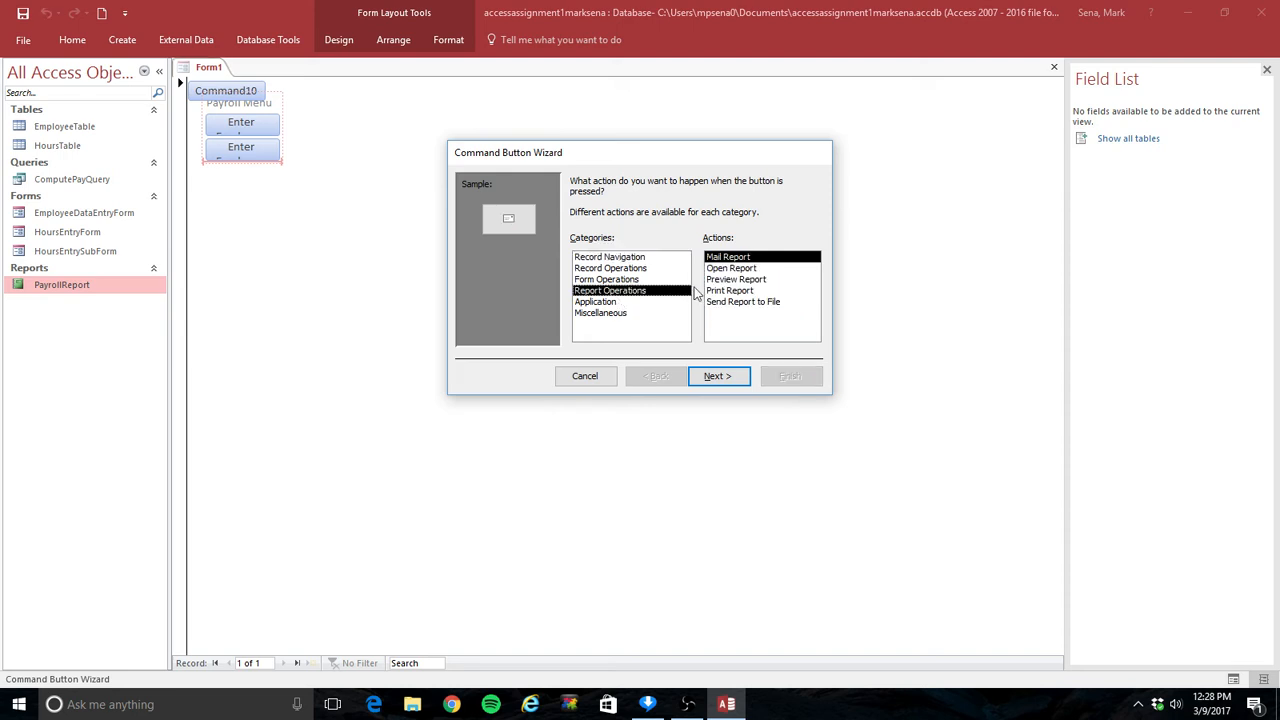
left_click(743, 269)
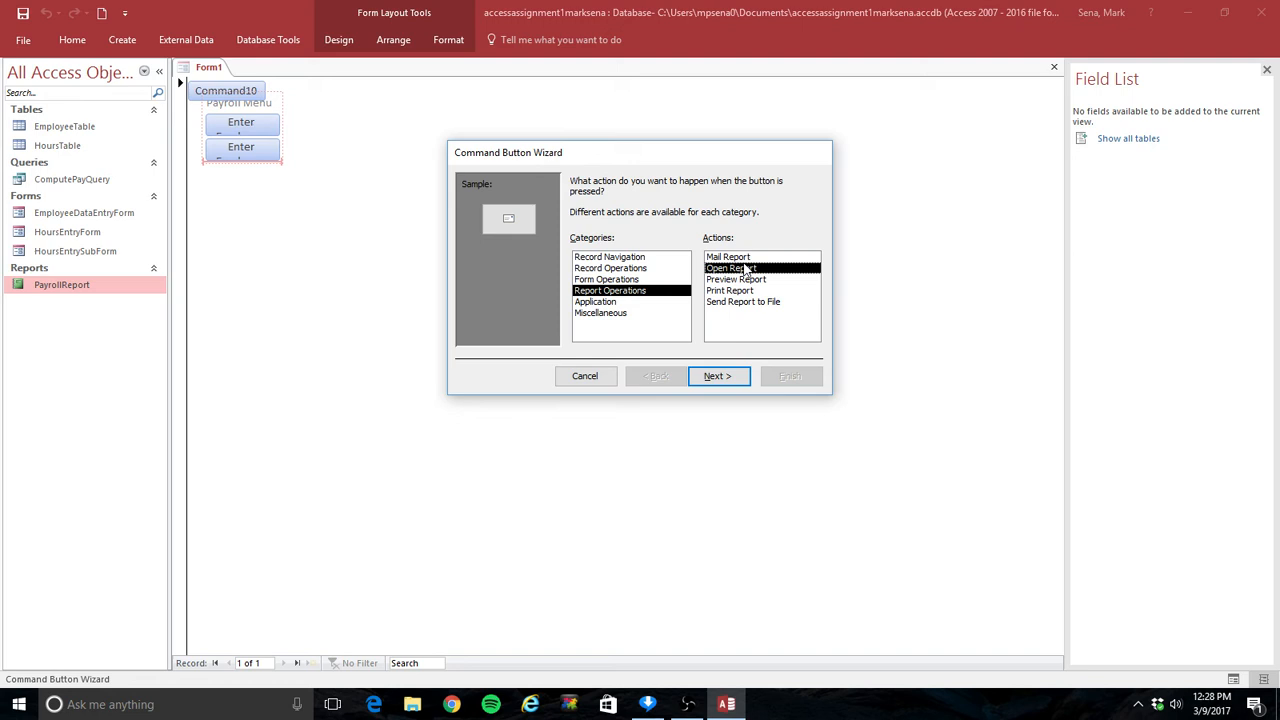
left_click(720, 377)
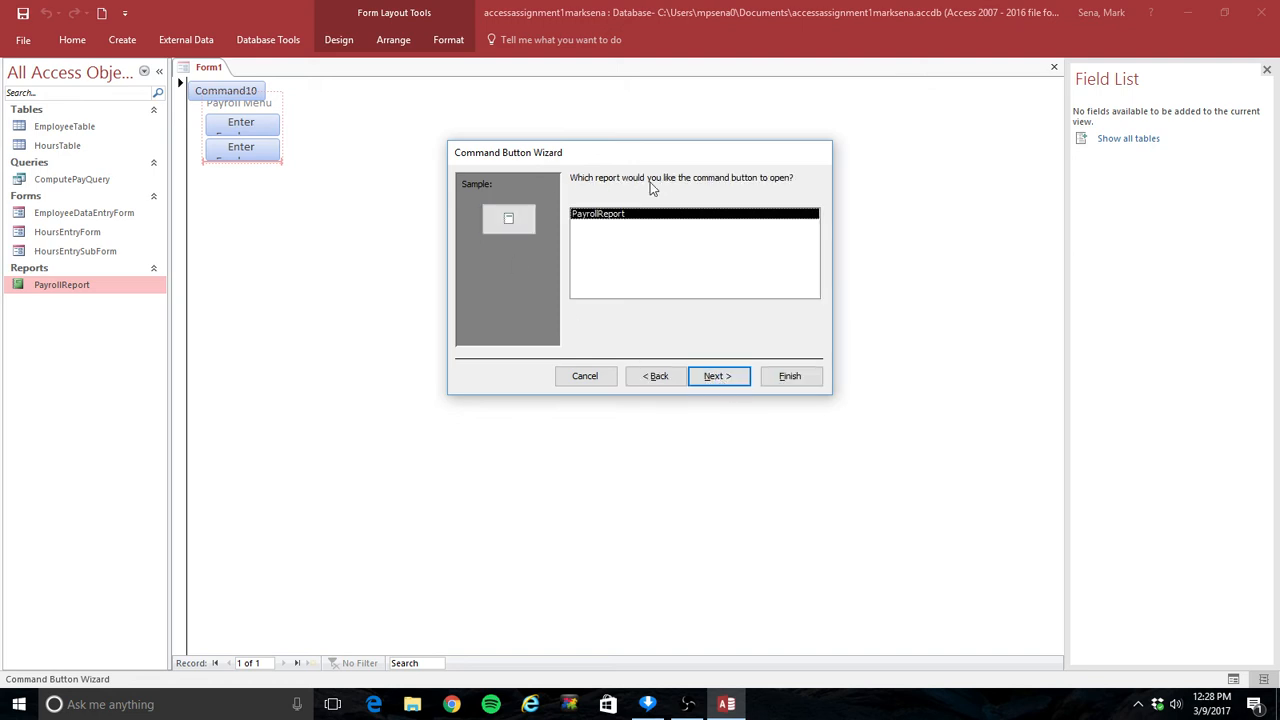
left_click(720, 379)
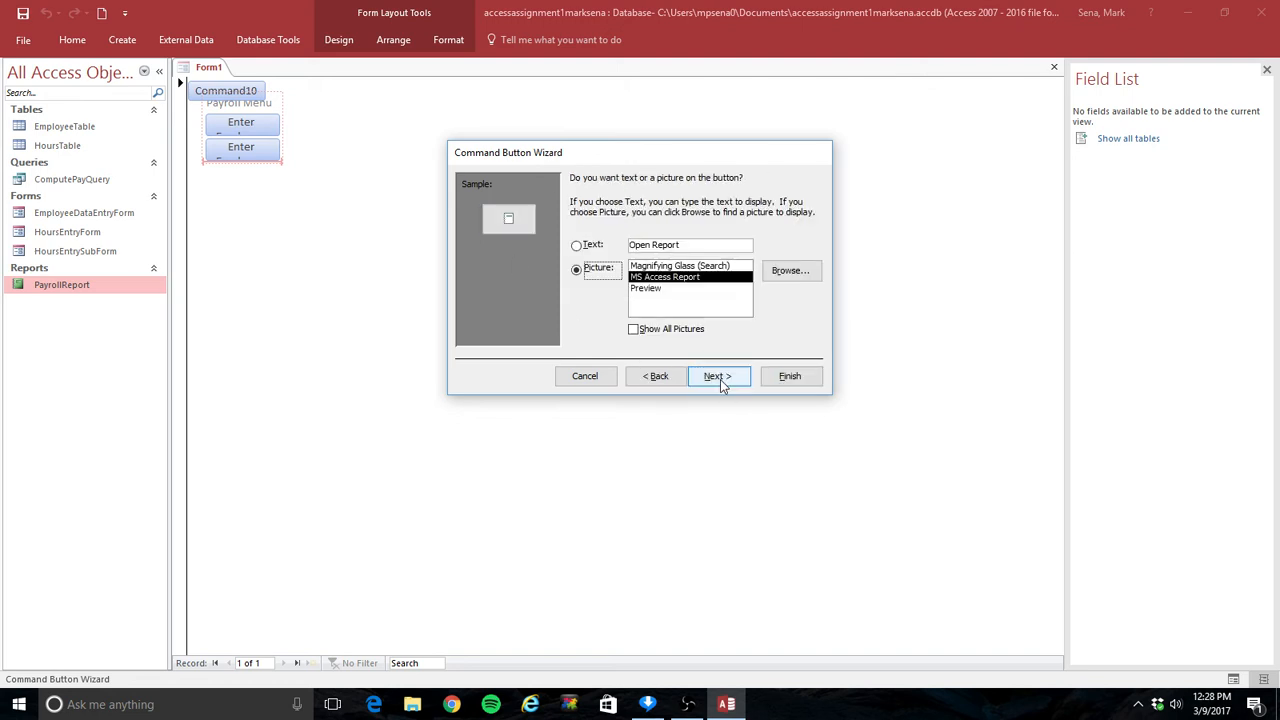
Step: Label the third command button with the text "Show Payroll Report" instead of a picture and finish the wizard
left_click(592, 245)
left_click_drag(688, 244, 605, 245)
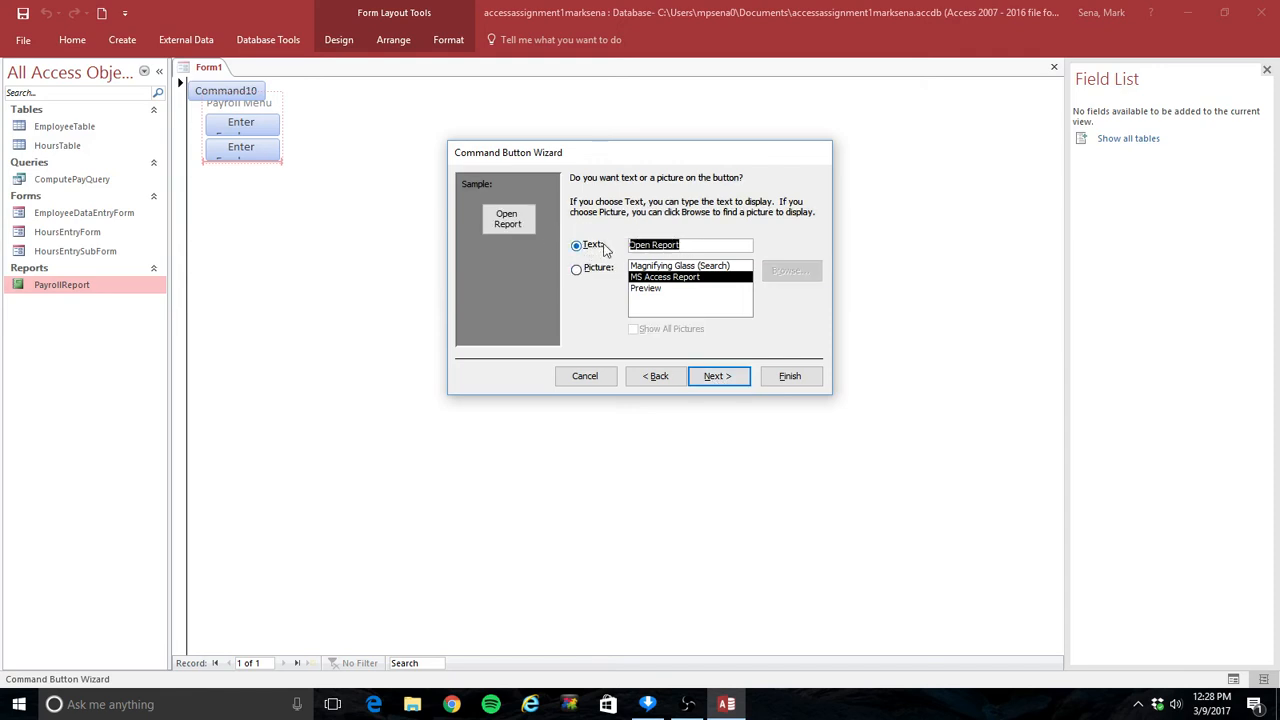
type("Show ")
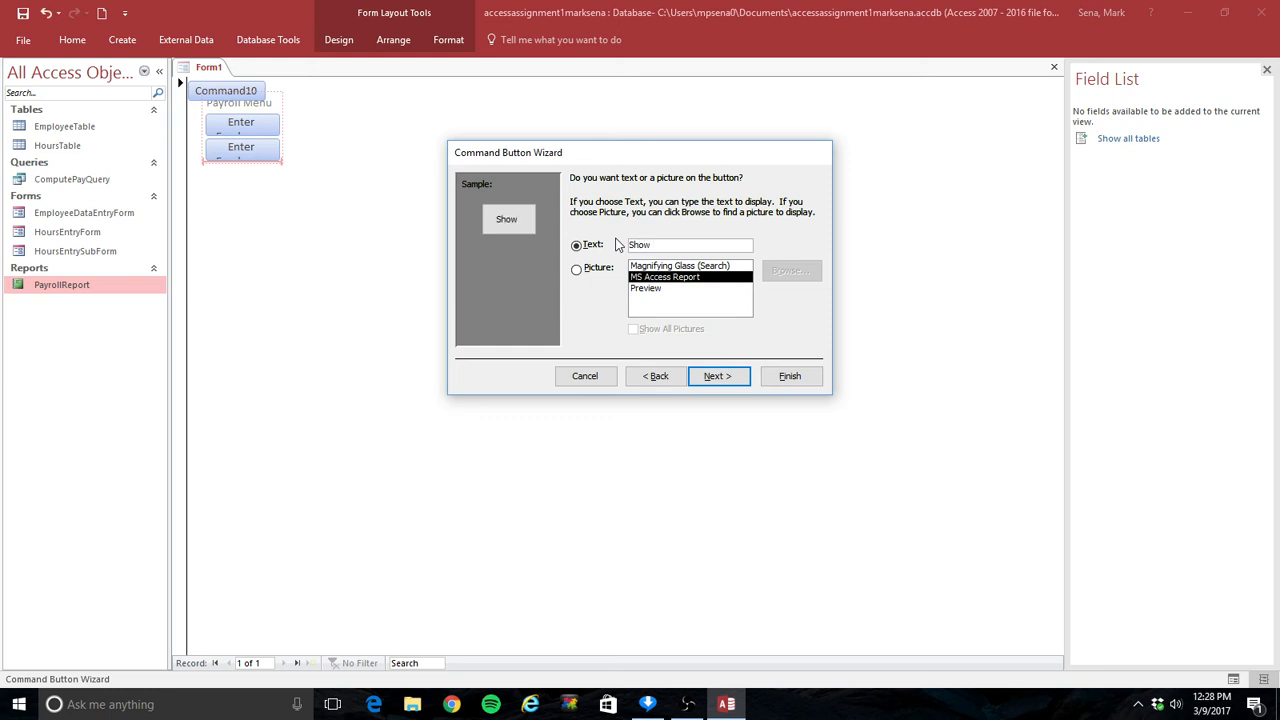
type("Payroll Report")
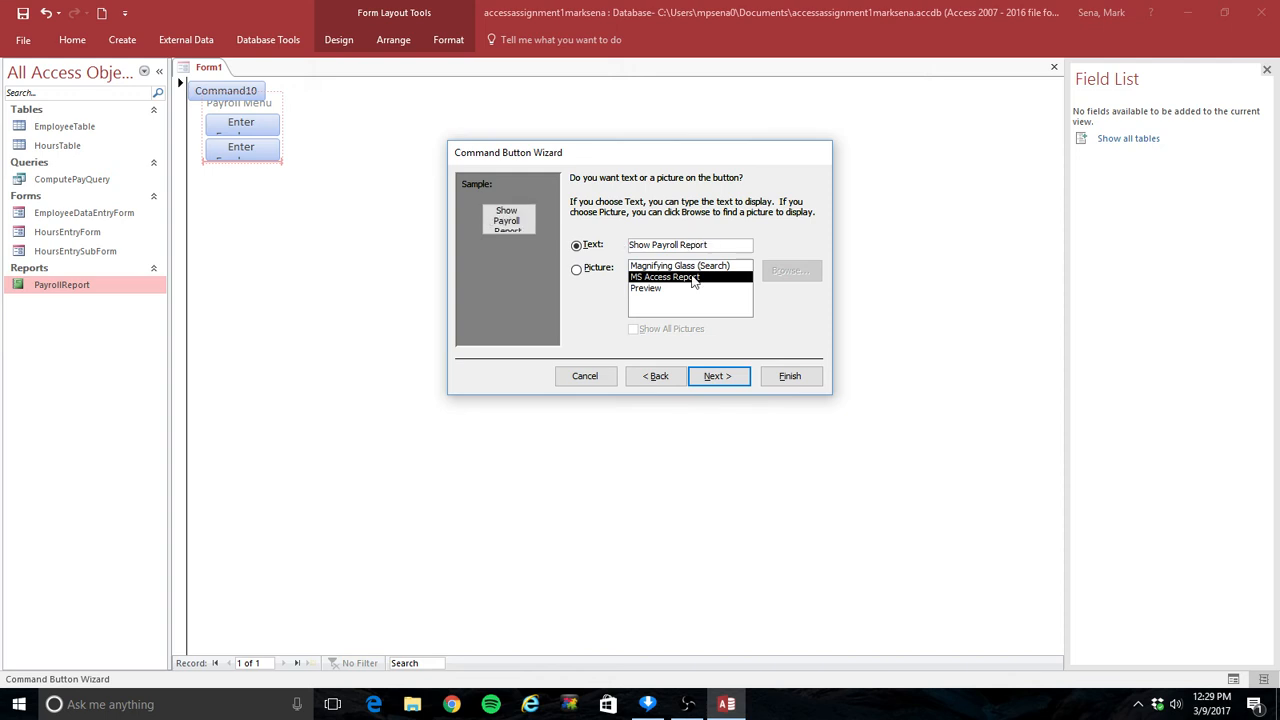
left_click(800, 377)
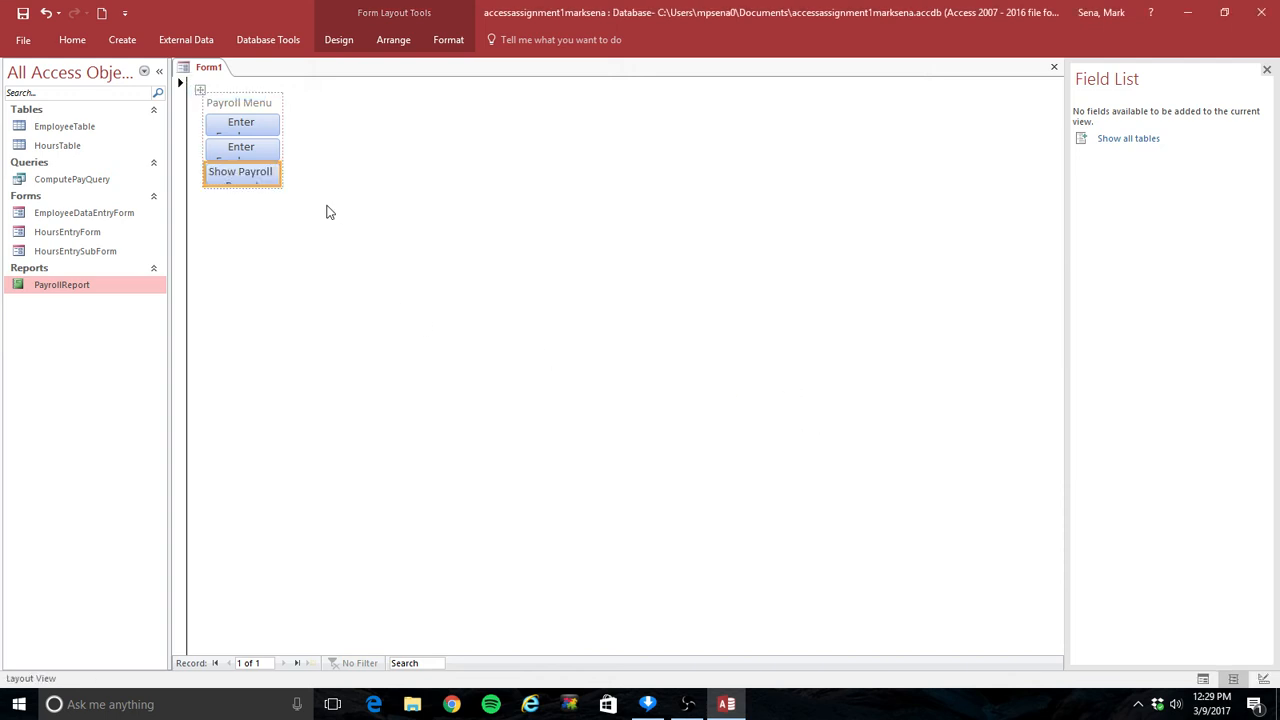
Step: Widen the column of command buttons so that the full text of each button fits on one line
left_click(296, 112)
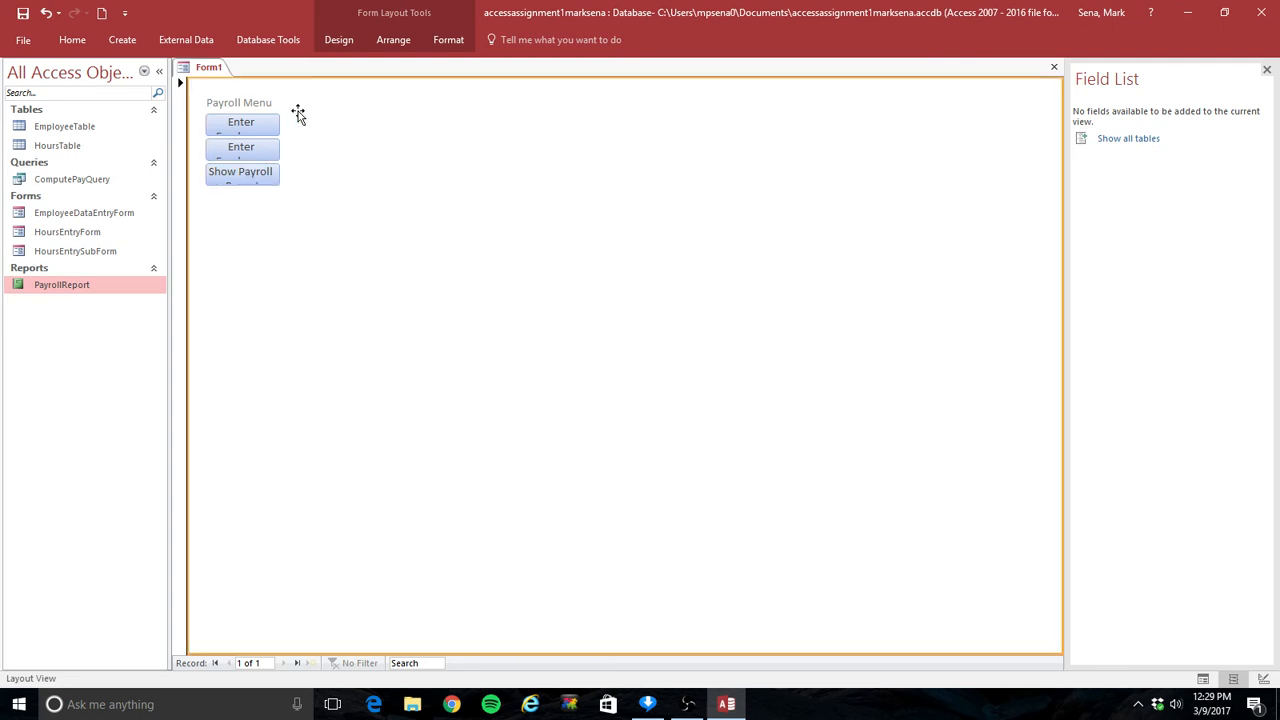
left_click(274, 127)
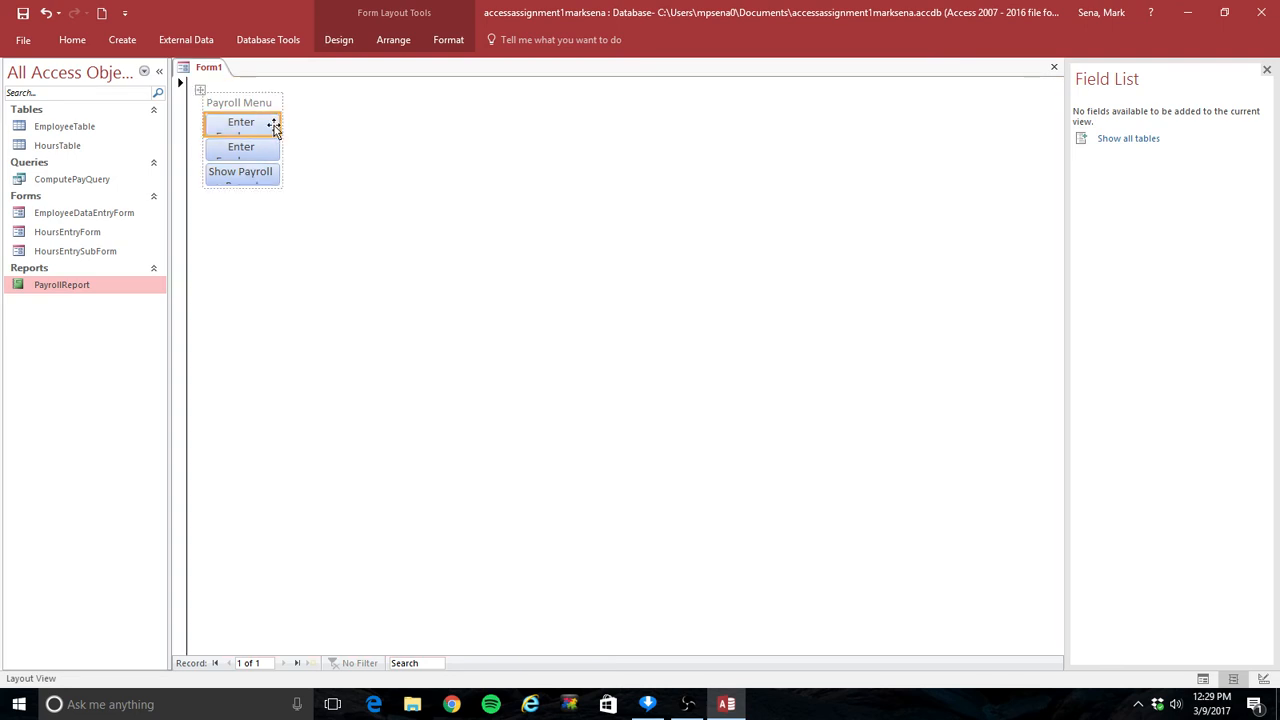
left_click_drag(279, 124, 362, 124)
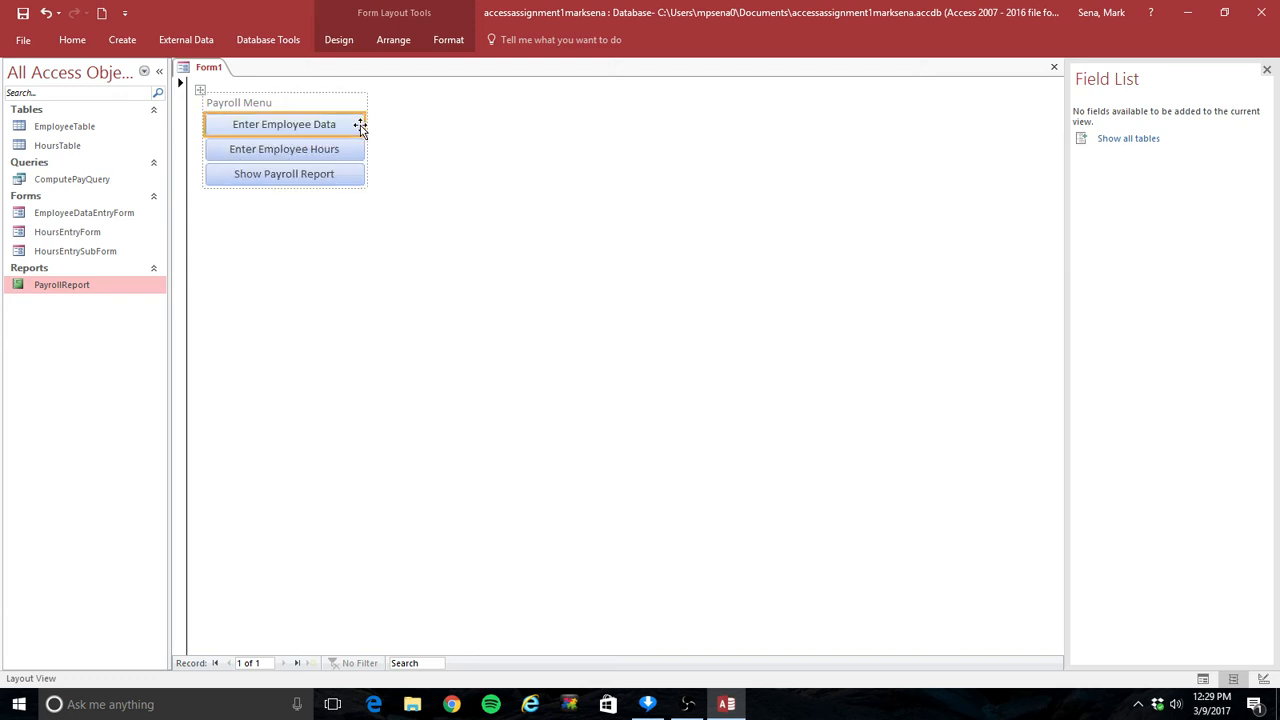
Step: Center the text of the Payroll Menu label above the command buttons
left_click(275, 105)
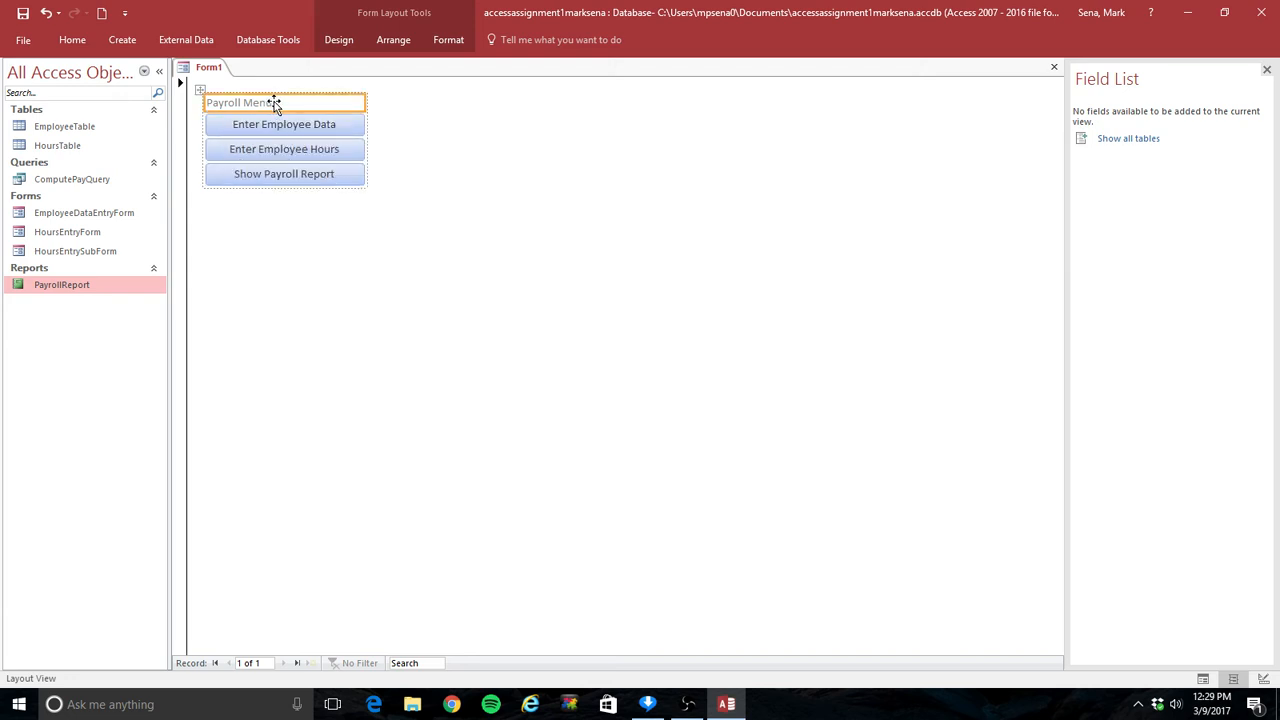
left_click(66, 40)
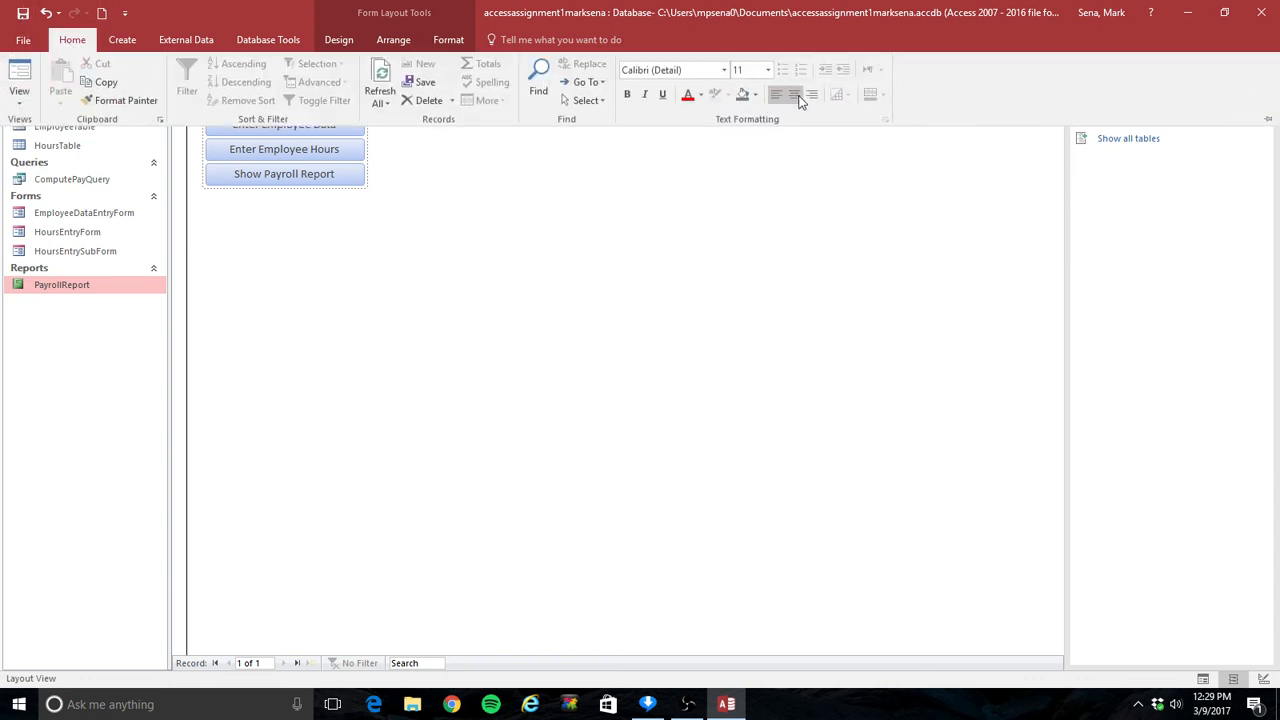
left_click(800, 98)
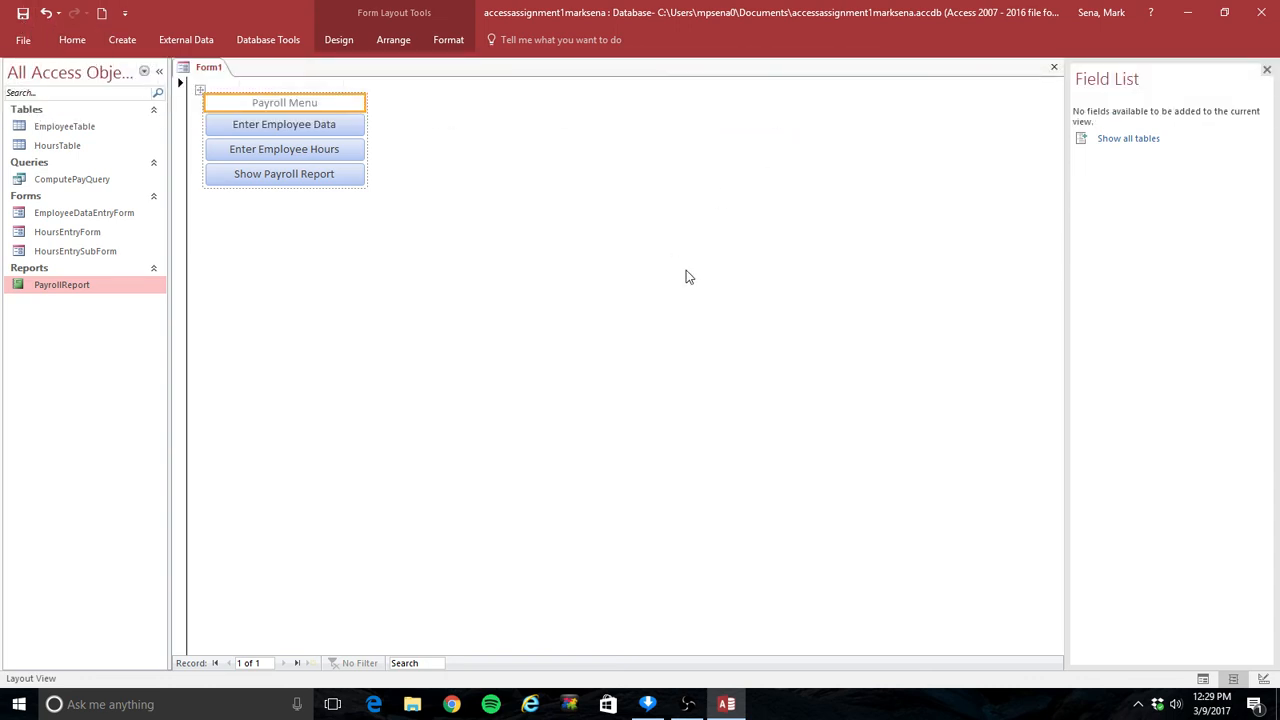
left_click(445, 323)
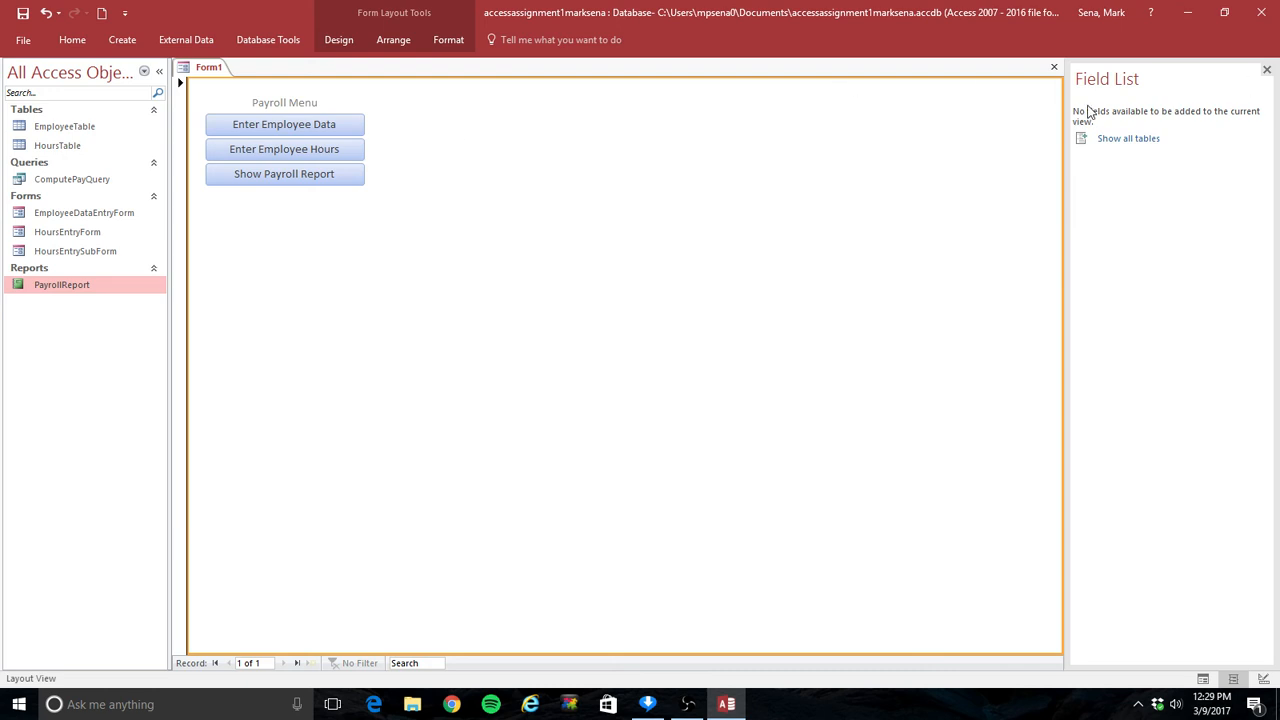
Step: Close the form and save its design under the name Payroll Menu
left_click(1054, 68)
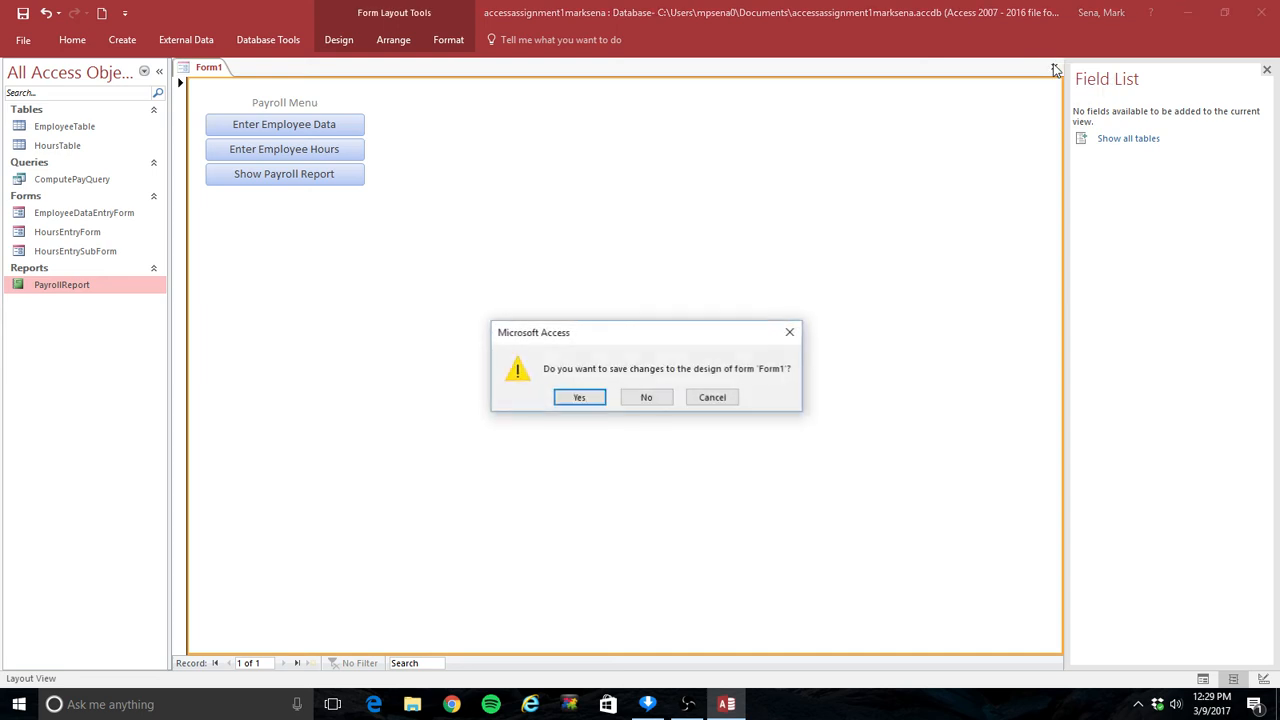
left_click(581, 396)
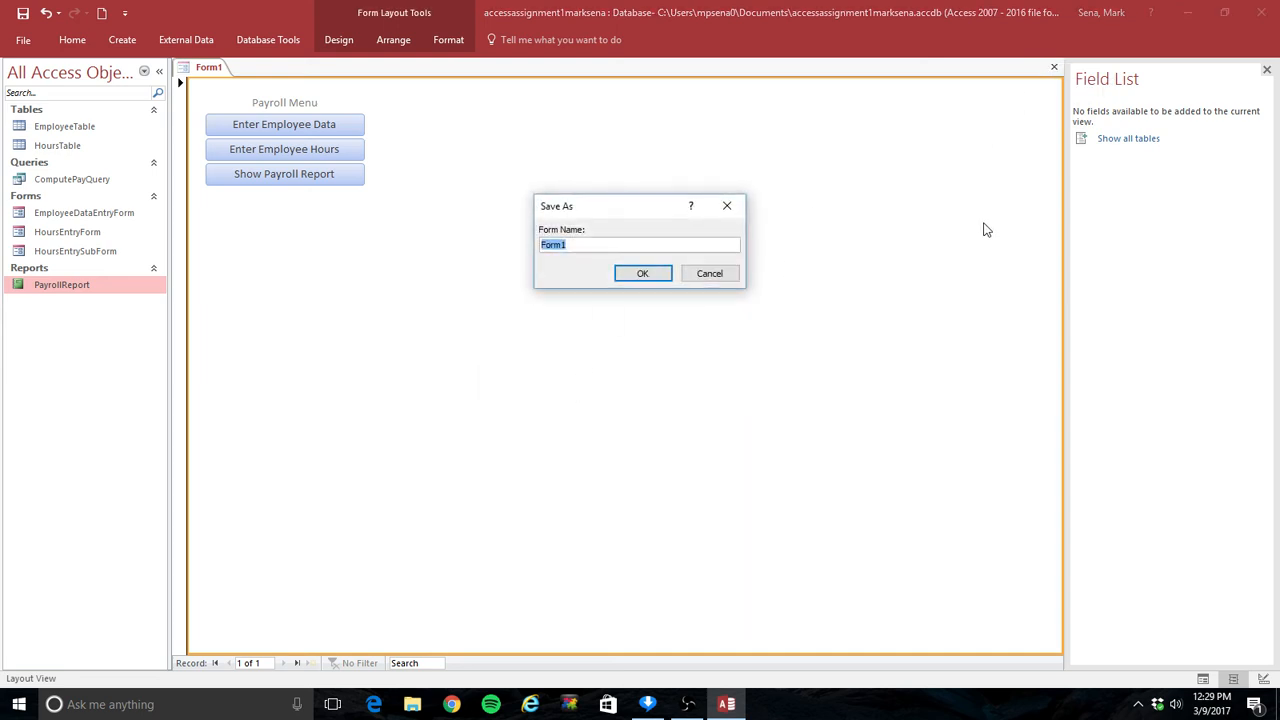
type("Payroll Menu")
left_click(640, 274)
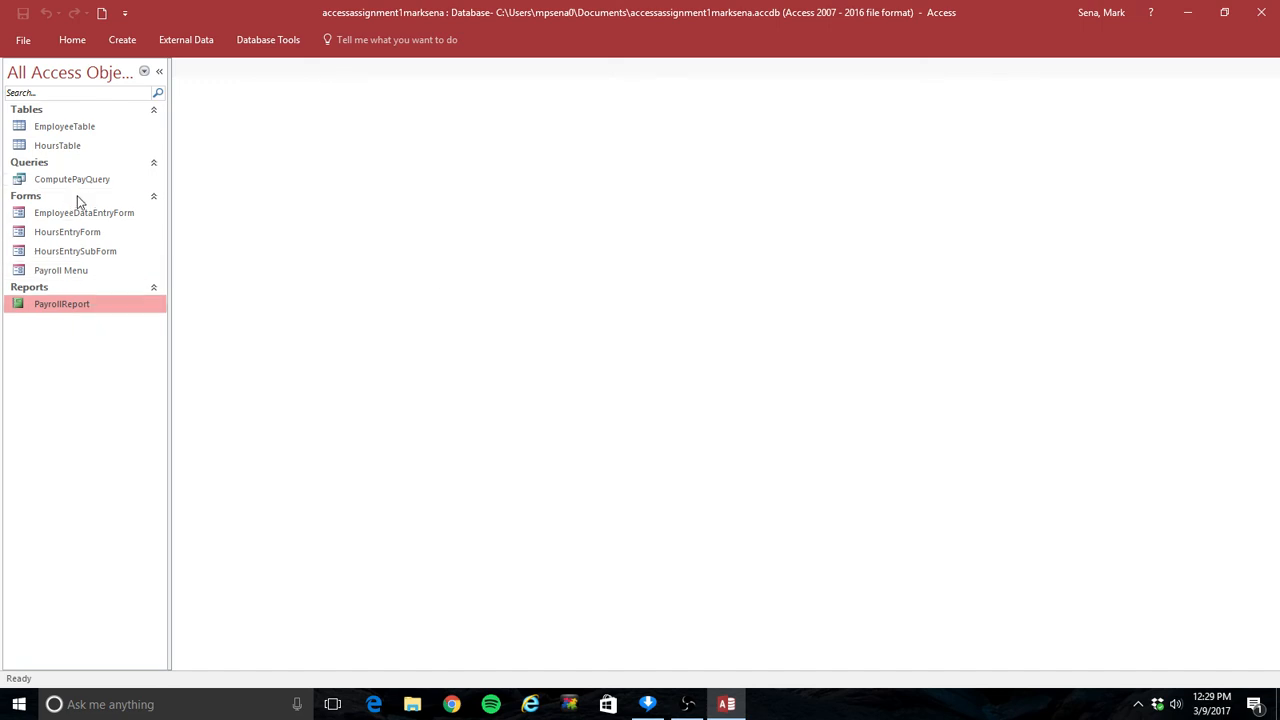
Step: Open the Payroll Menu form, test its Enter Employee Data button by browsing the employee records, and close the data entry form
left_click(67, 278)
double_click(67, 278)
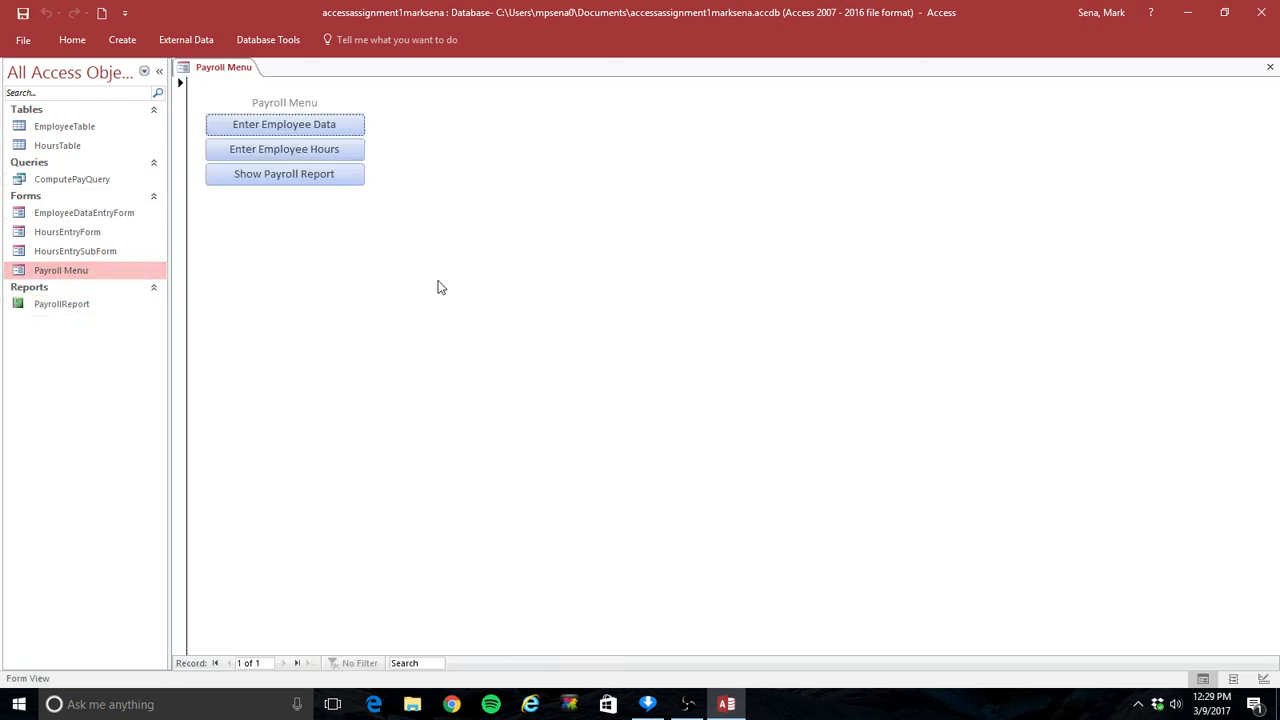
left_click(321, 129)
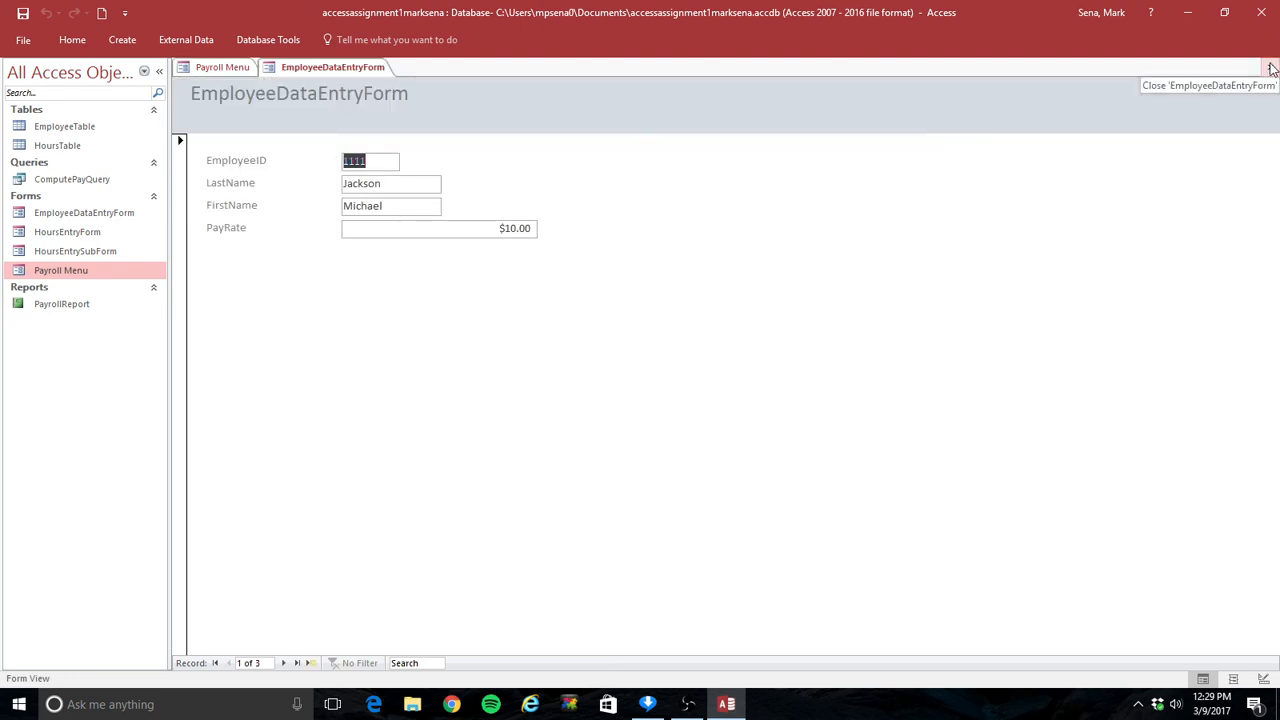
left_click(284, 663)
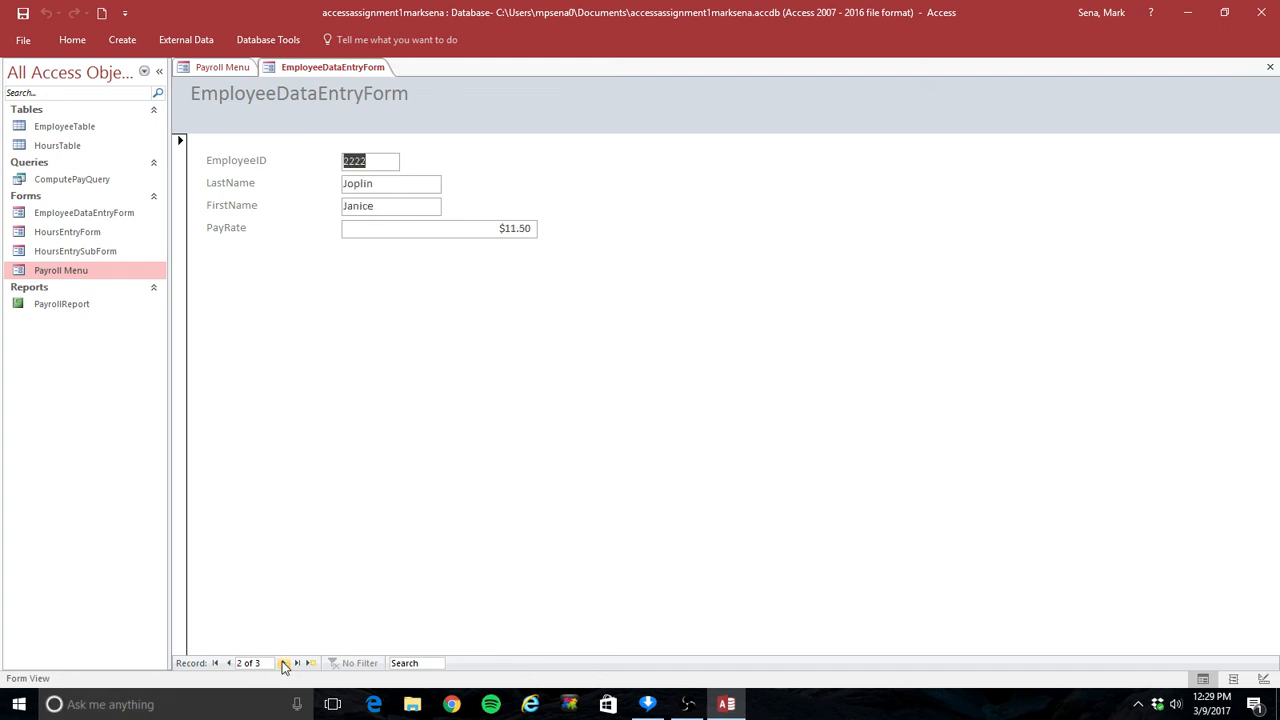
left_click(521, 230)
left_click(228, 665)
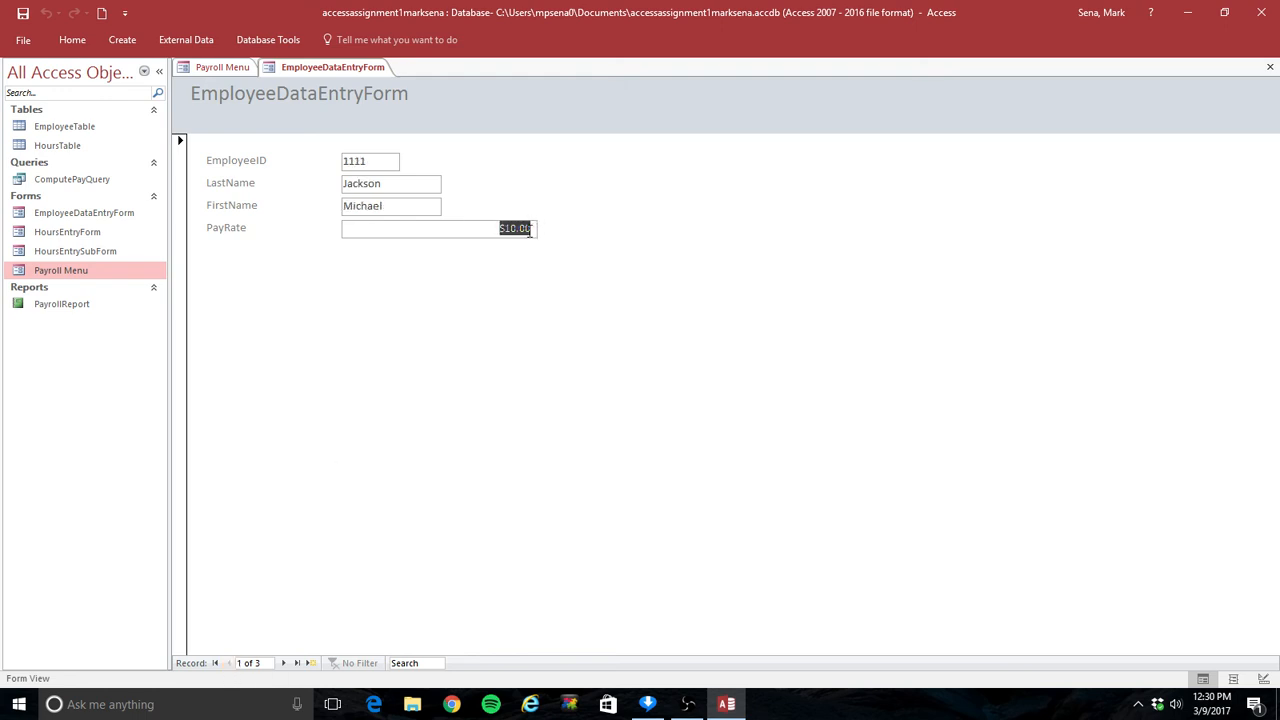
left_click(1270, 70)
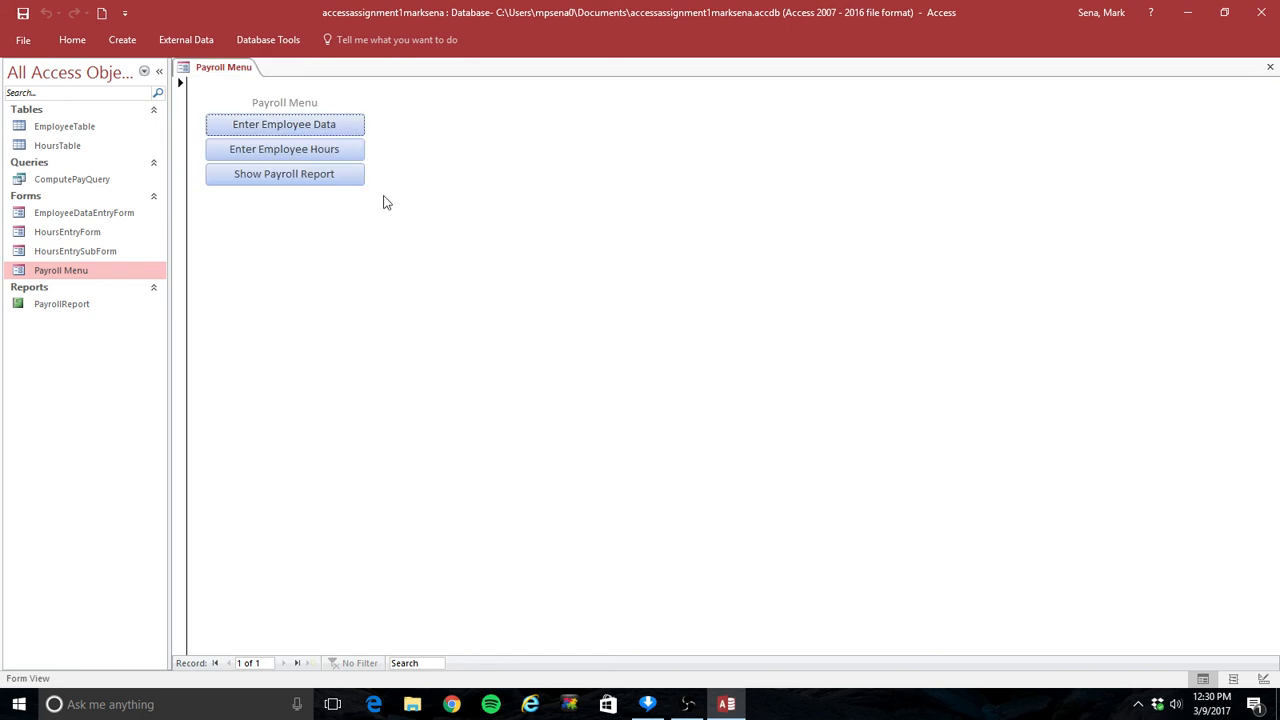
Step: Open HoursEntryForm from the Payroll Menu, set the first employee's HoursWorked for 1/1/2017 to 10, and close the form
left_click(320, 155)
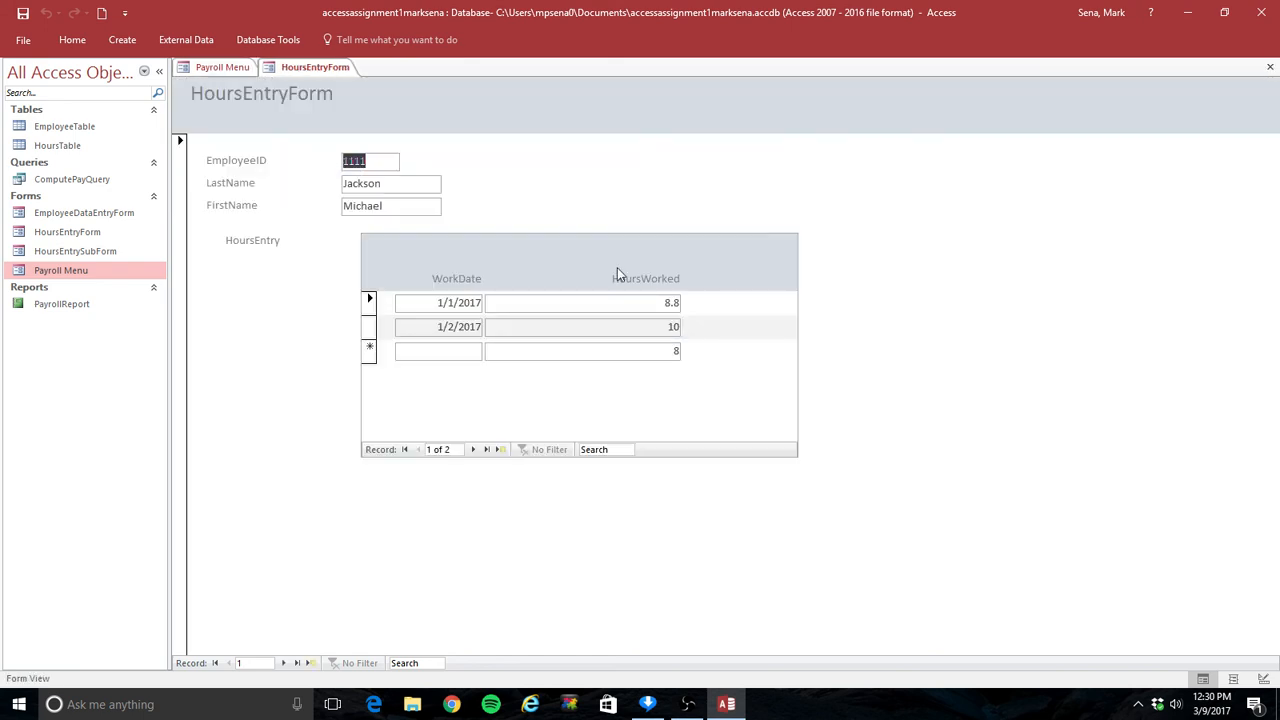
left_click_drag(664, 302, 752, 304)
type("10")
left_click(1270, 66)
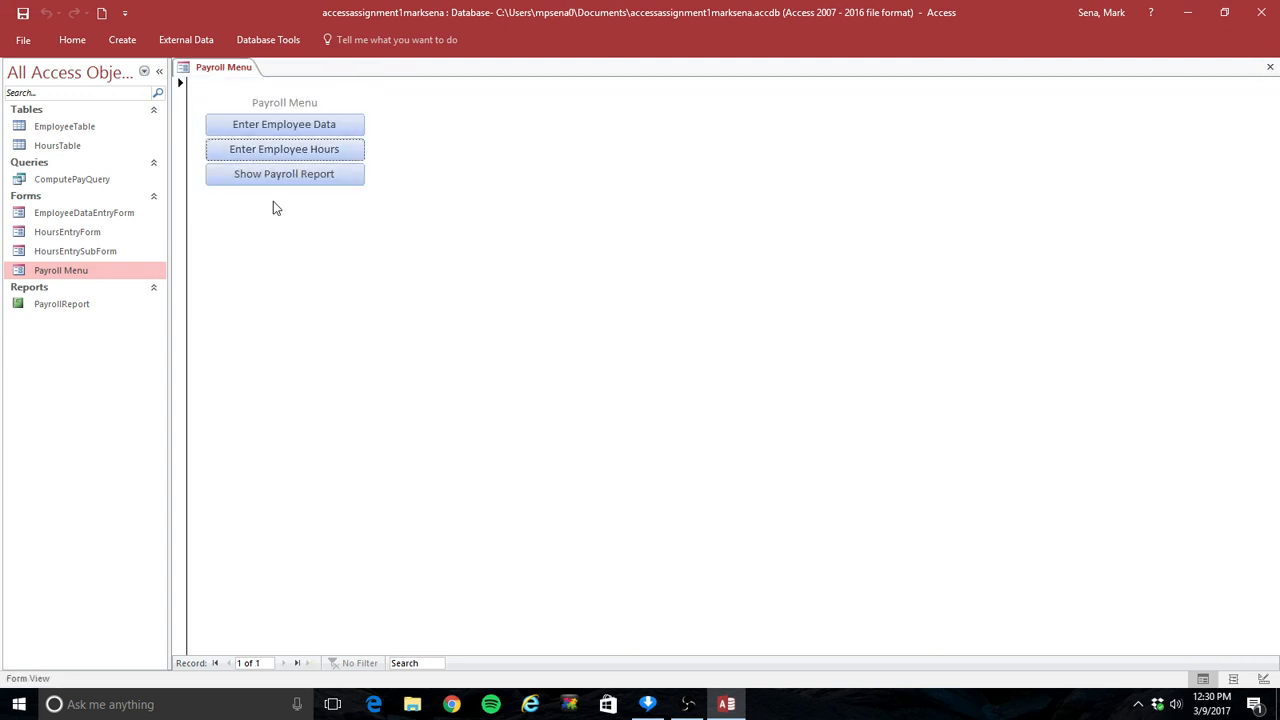
Step: Display the payroll report from the Payroll Menu to check total pay, and close both the report and the menu form
left_click(284, 173)
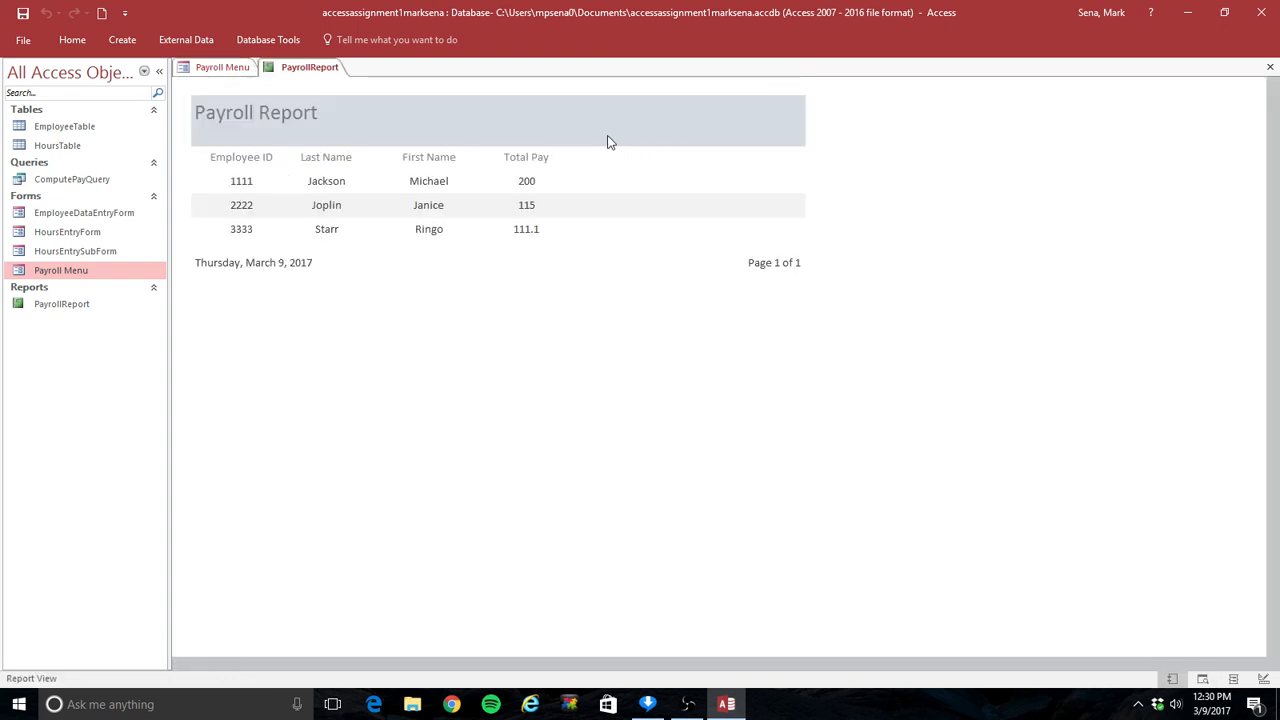
left_click(1270, 68)
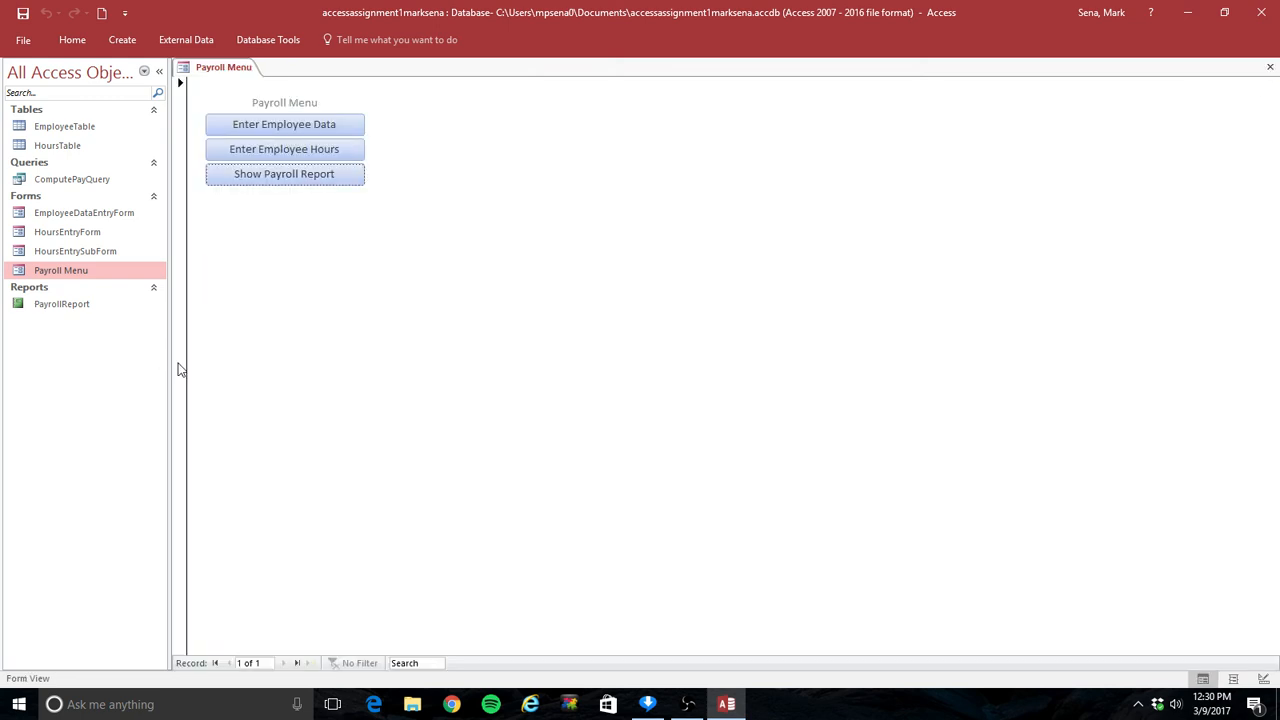
left_click(1270, 68)
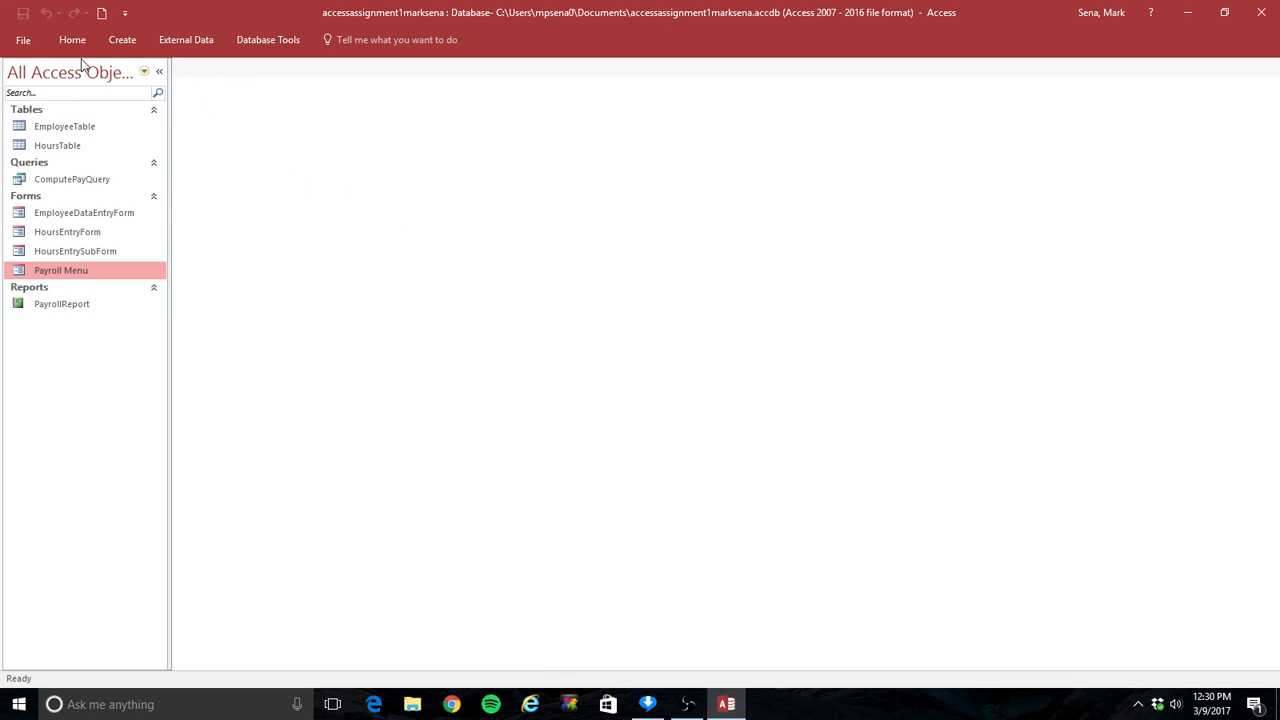
left_click(24, 41)
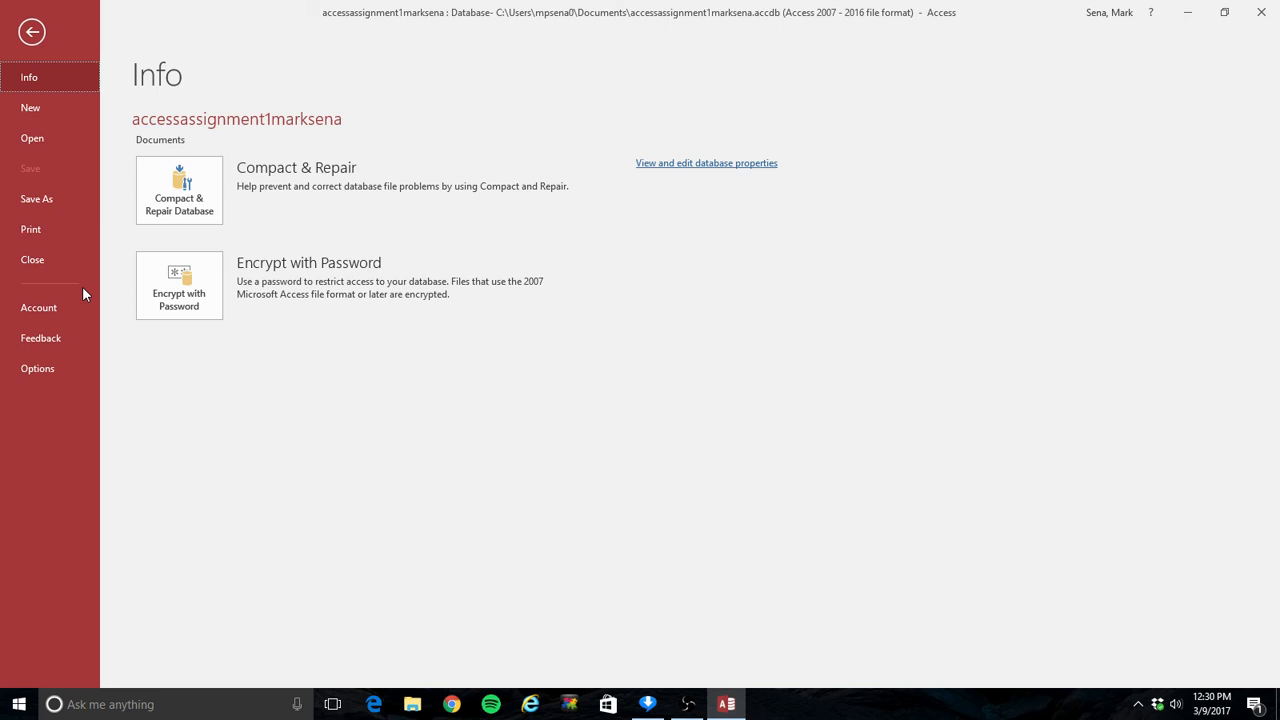
left_click(30, 34)
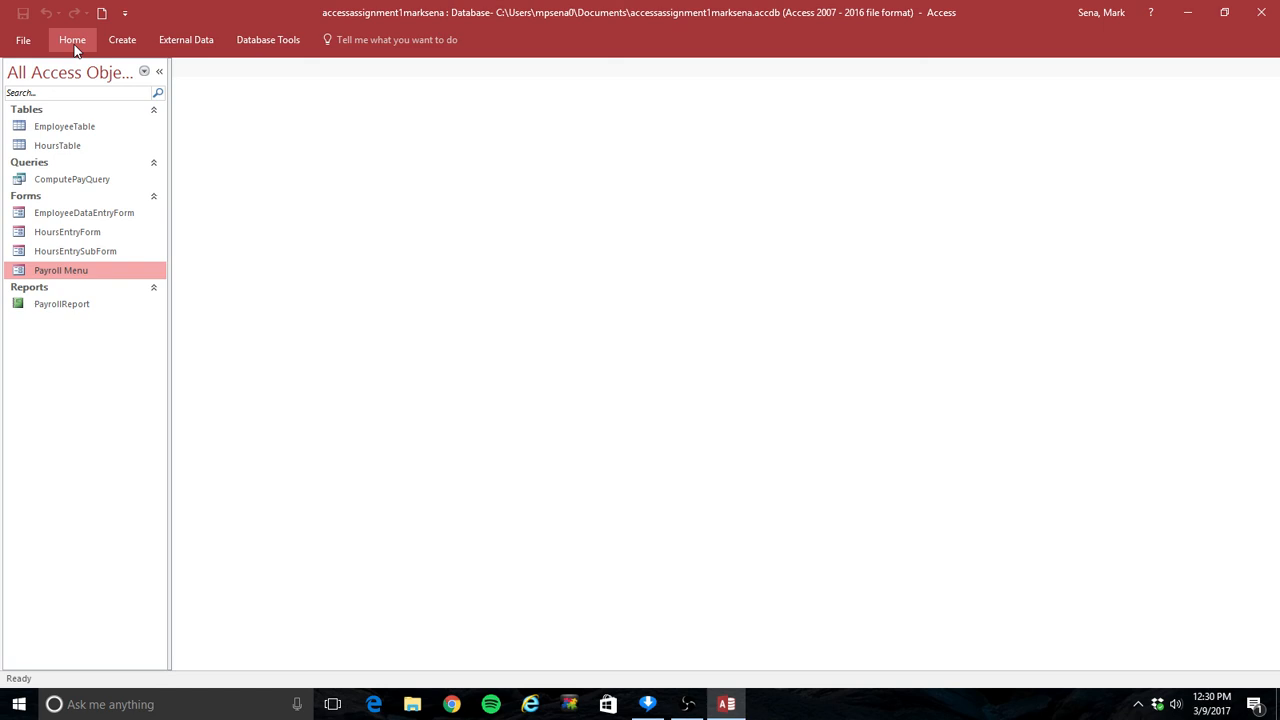
left_click(75, 50)
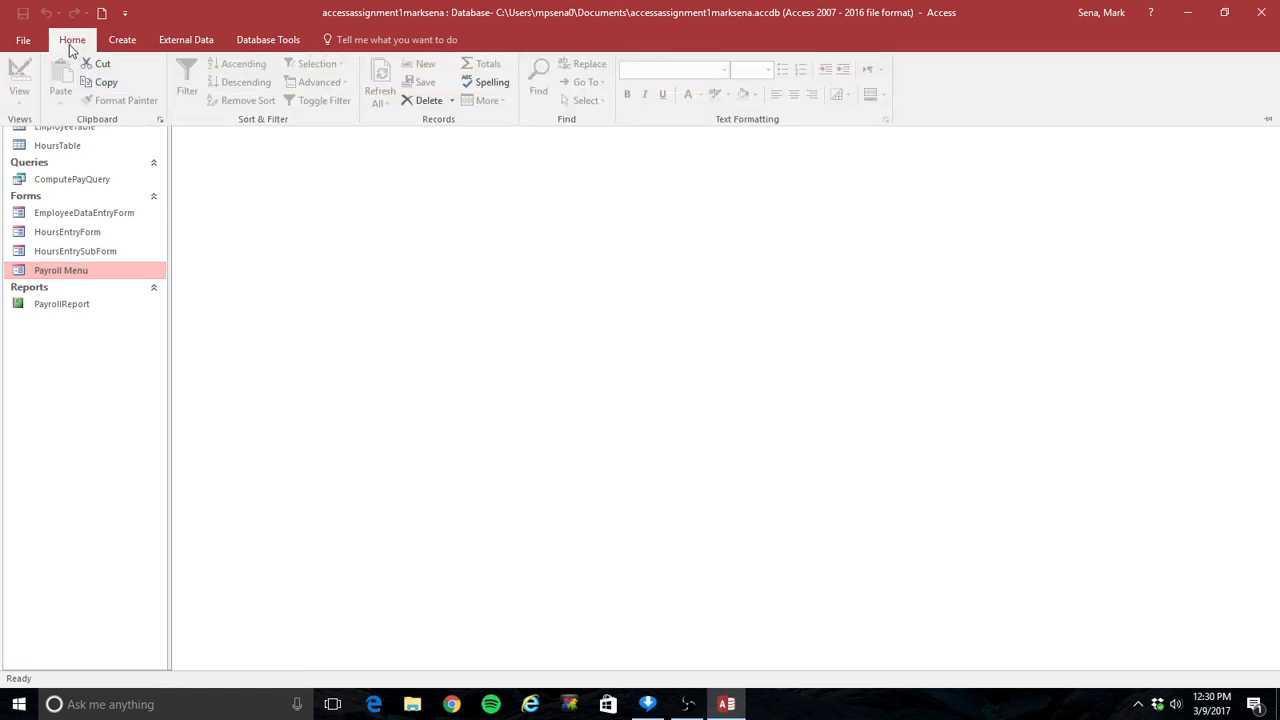
Step: Set Payroll Menu as the current database's display form in the Access options and accept the change
left_click(23, 42)
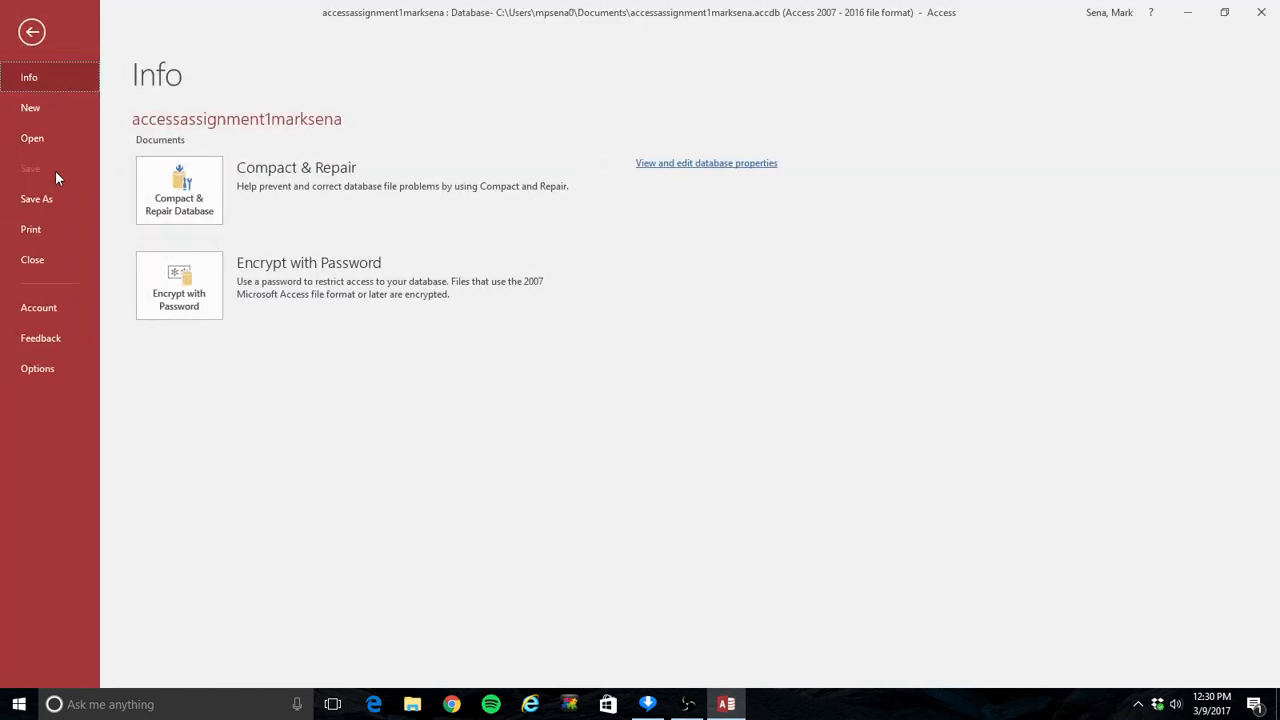
left_click(40, 369)
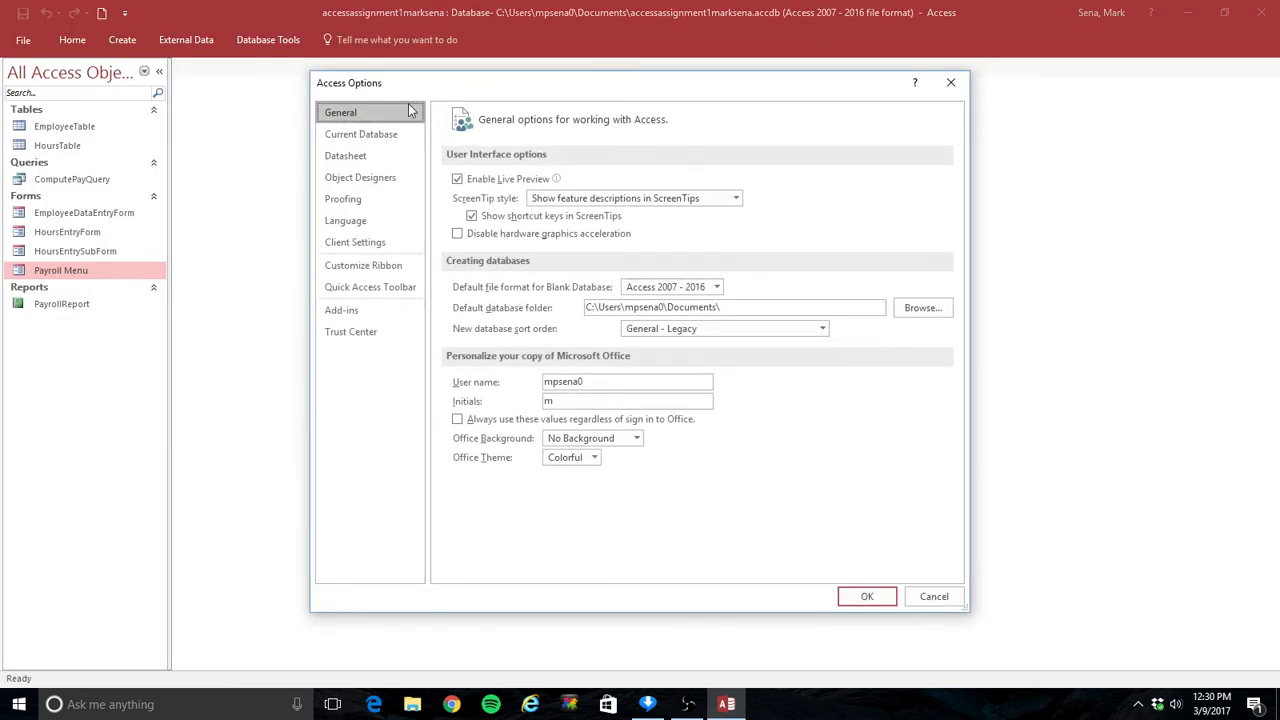
left_click(360, 140)
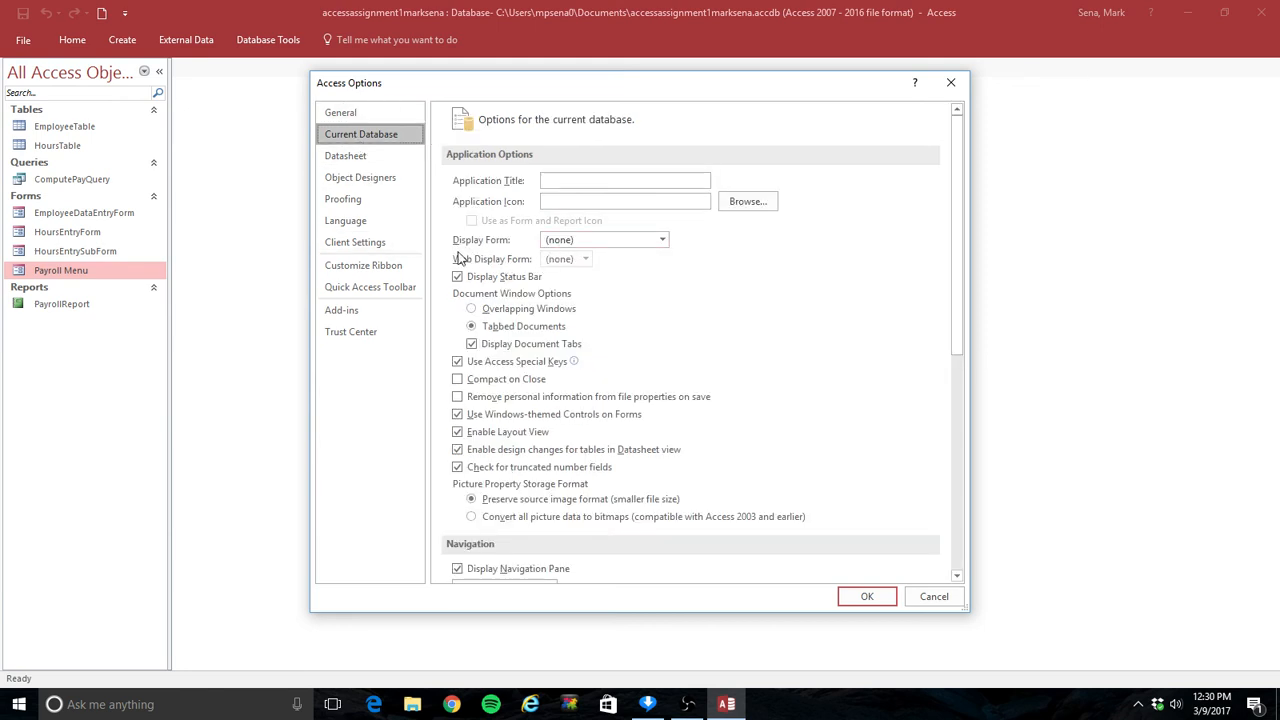
left_click(664, 242)
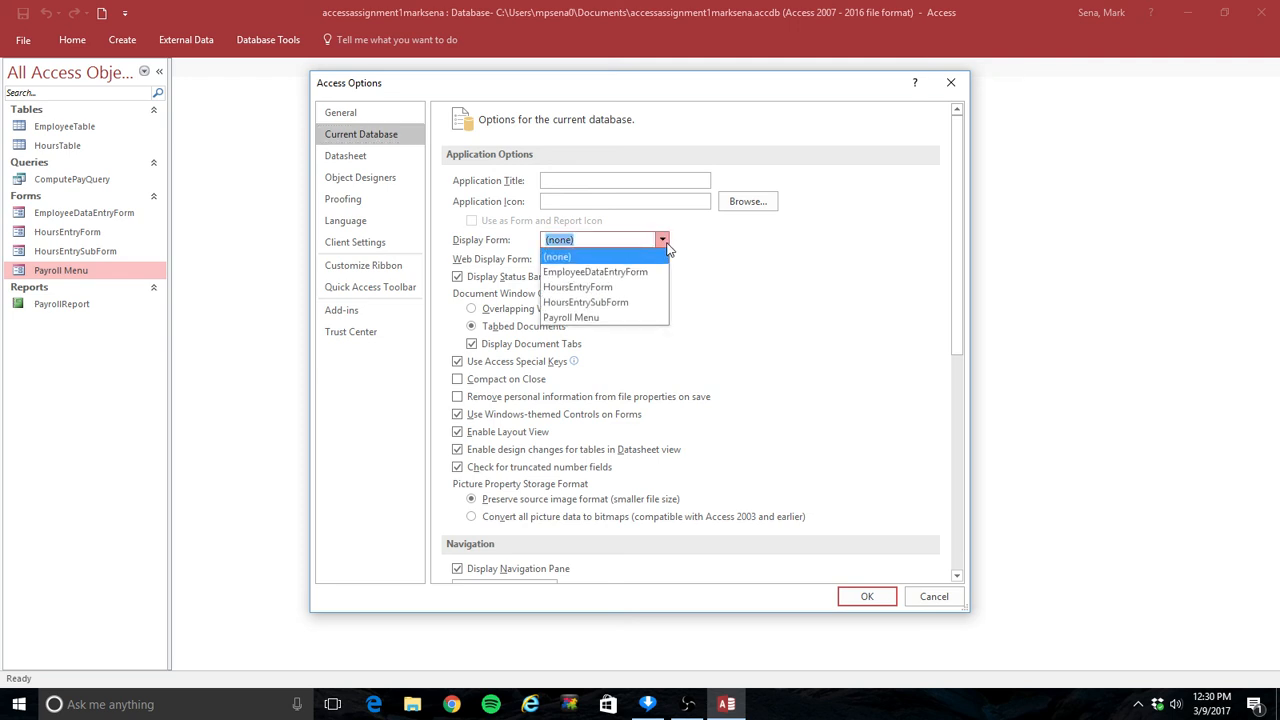
left_click(622, 318)
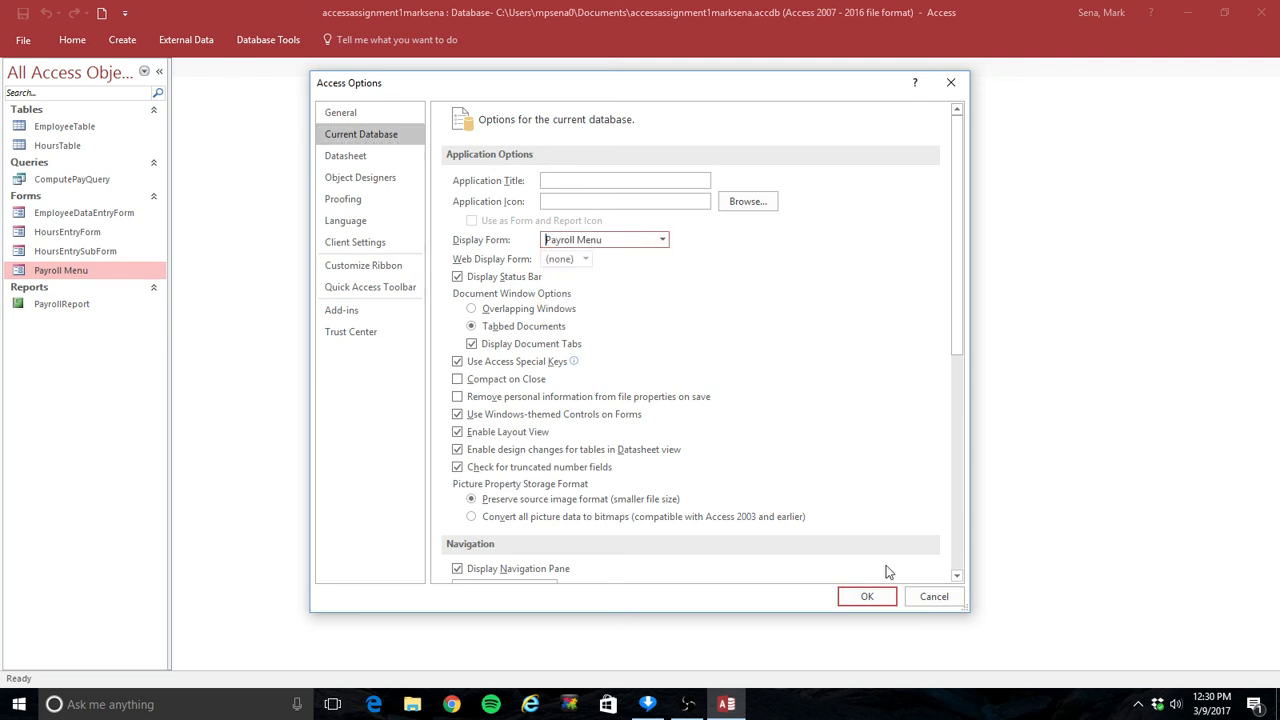
left_click(866, 597)
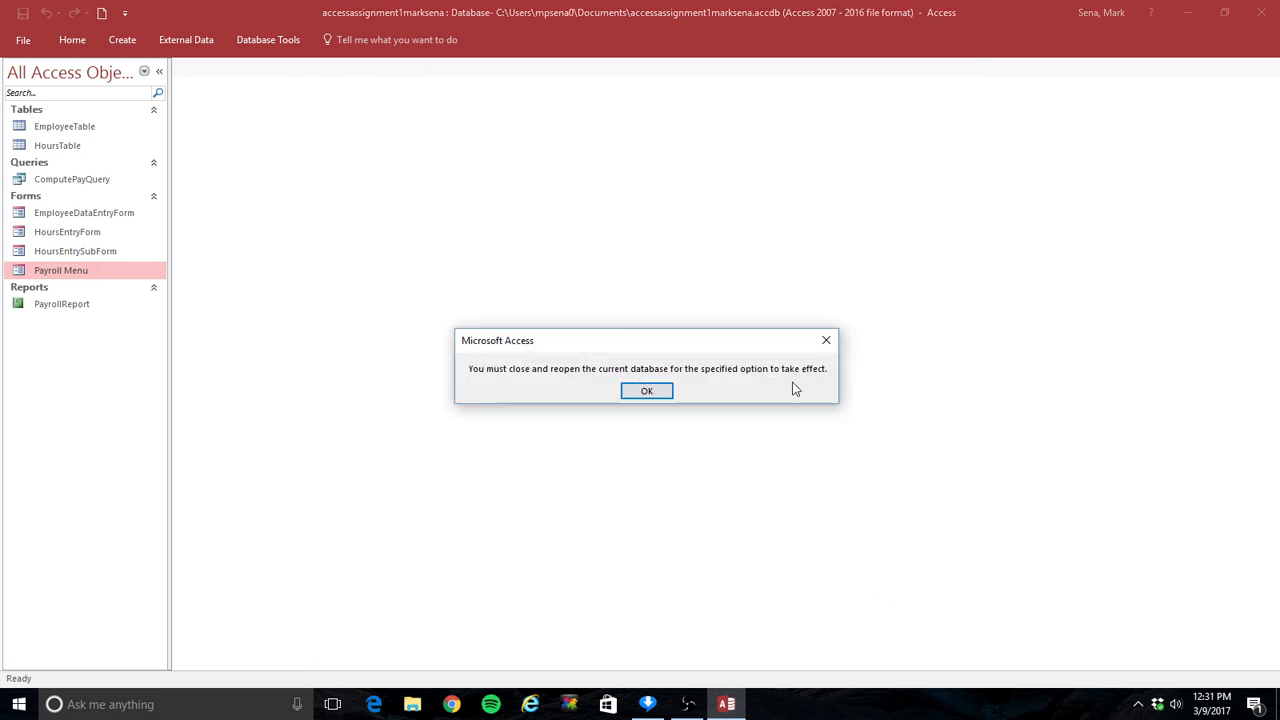
left_click(659, 392)
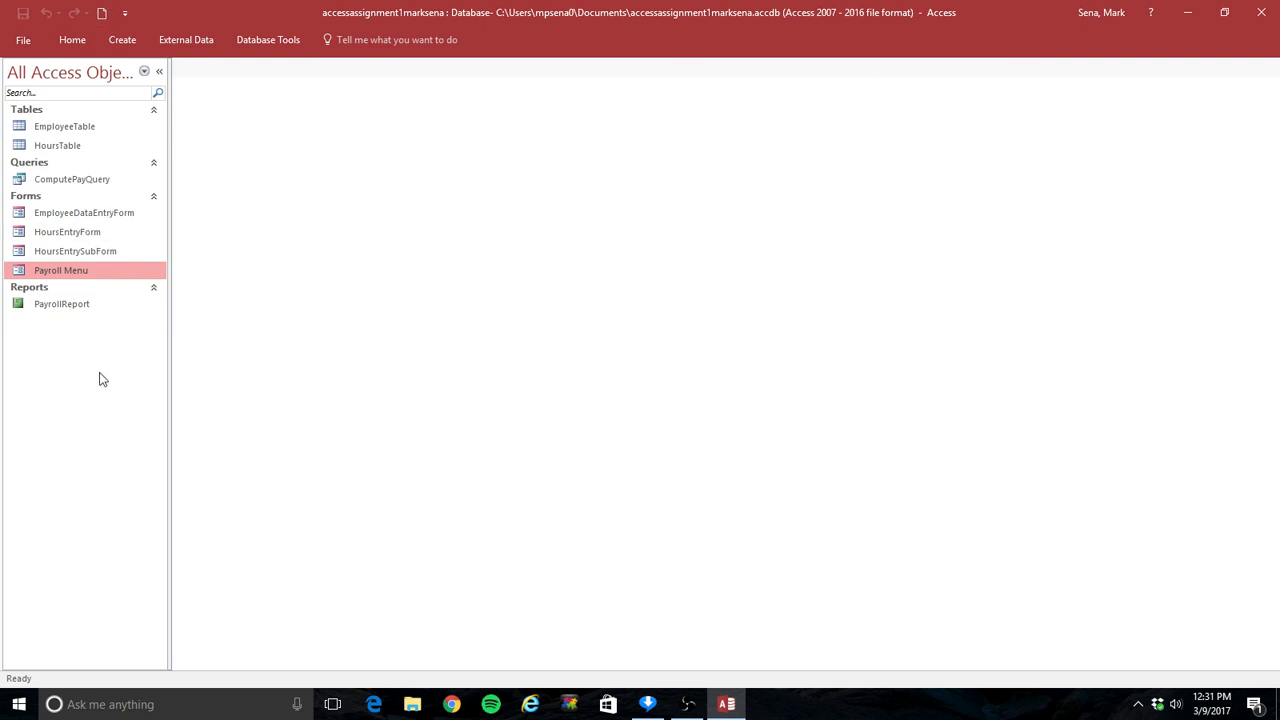
Step: Close and reopen the payroll database, and test the Payroll Menu's Enter Employee Data button by opening and closing its form
left_click(1262, 13)
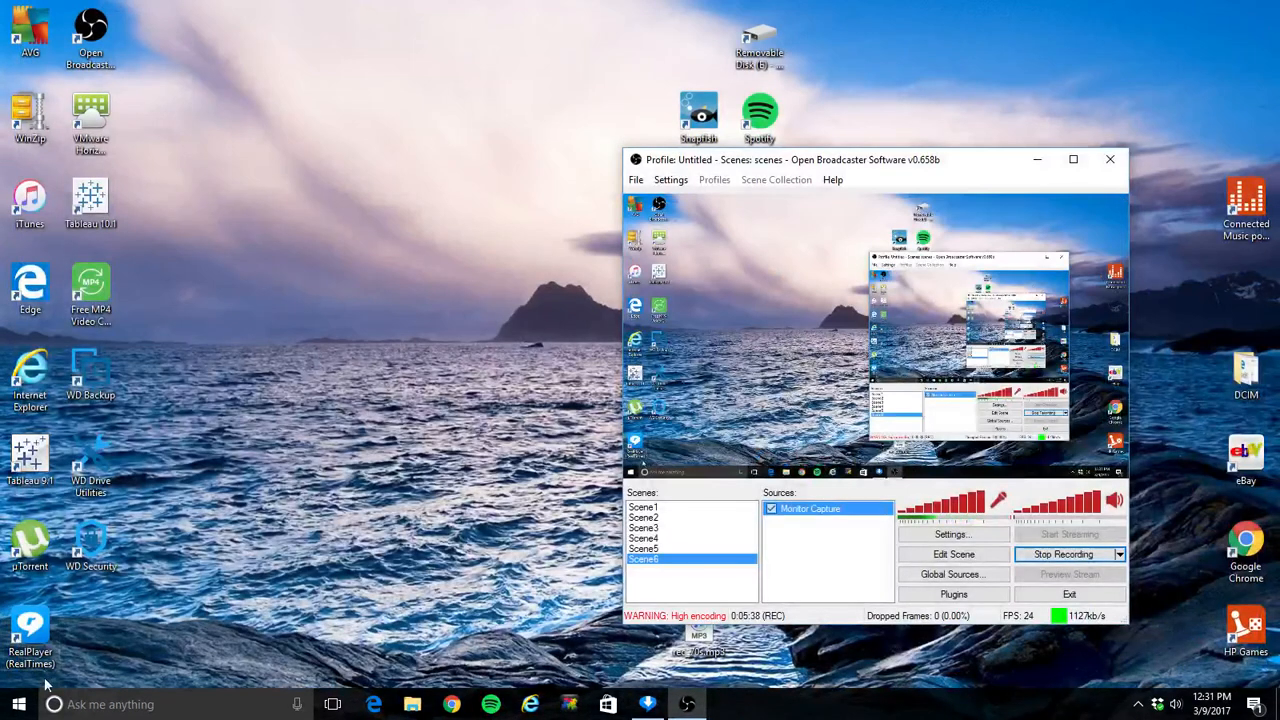
left_click(18, 704)
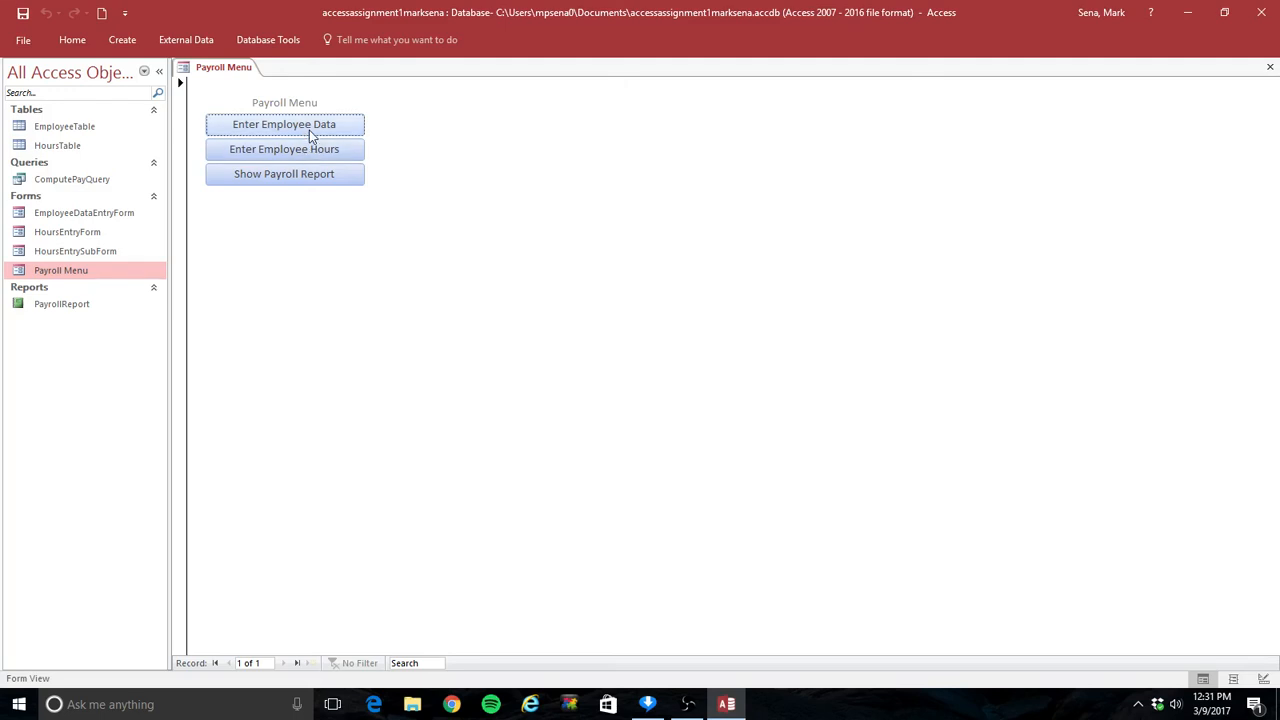
left_click(309, 130)
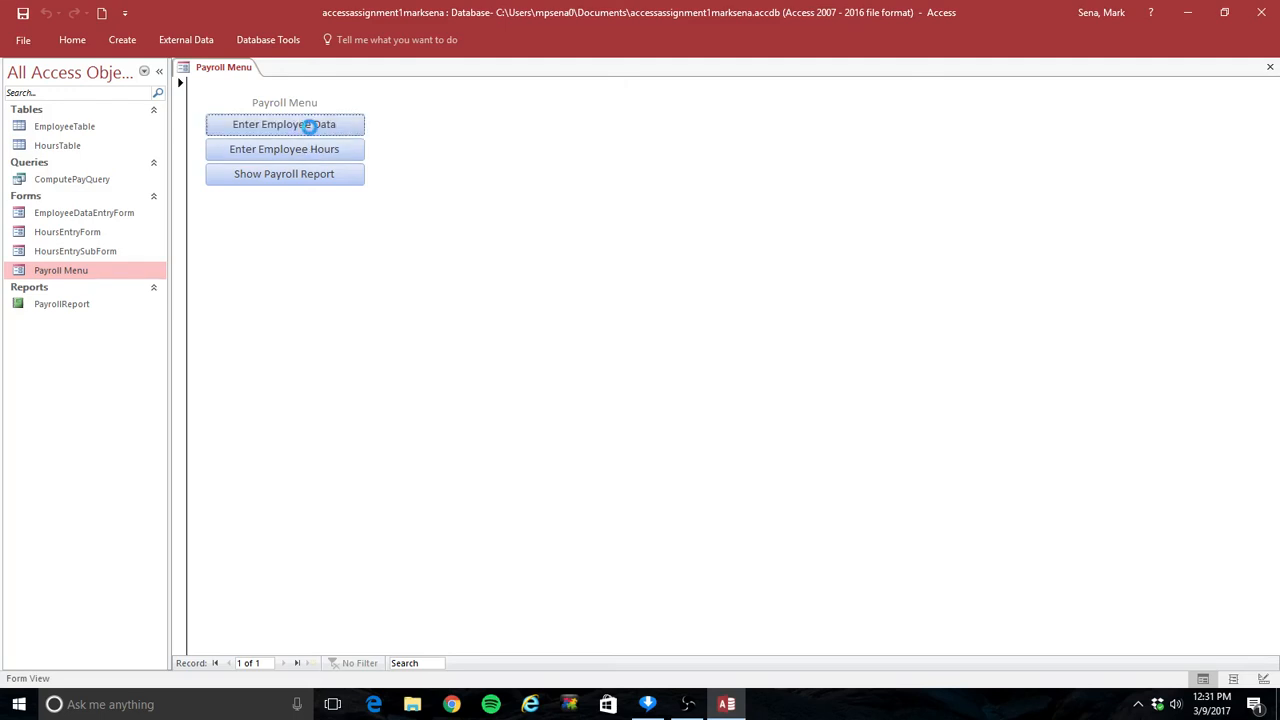
left_click(1270, 66)
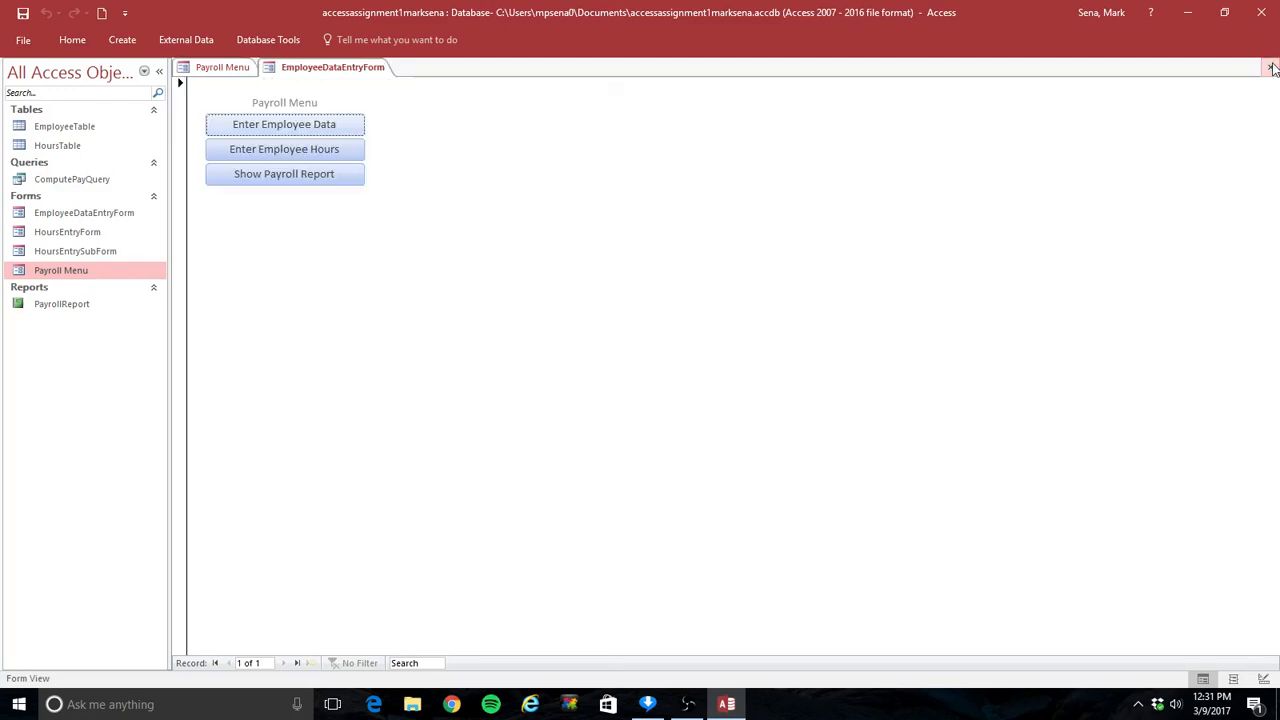
Step: Display the payroll report from the Payroll Menu, close it, and exit Access
left_click(289, 177)
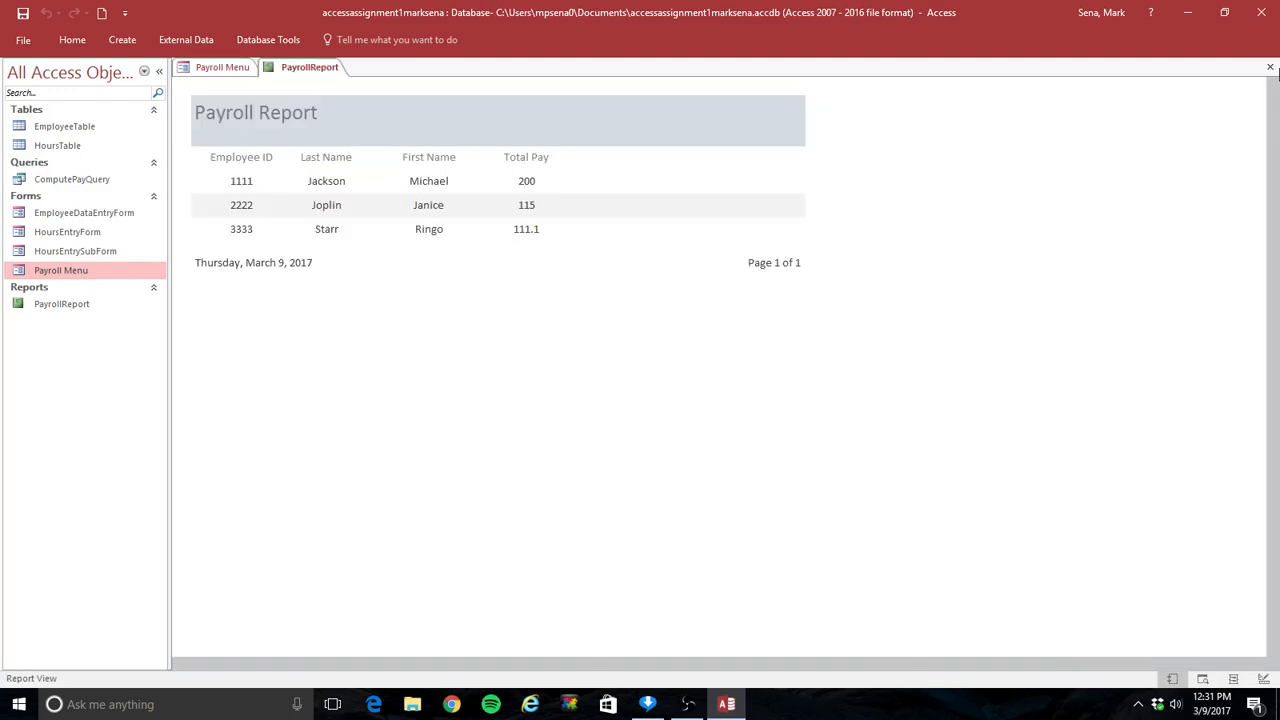
left_click(1270, 66)
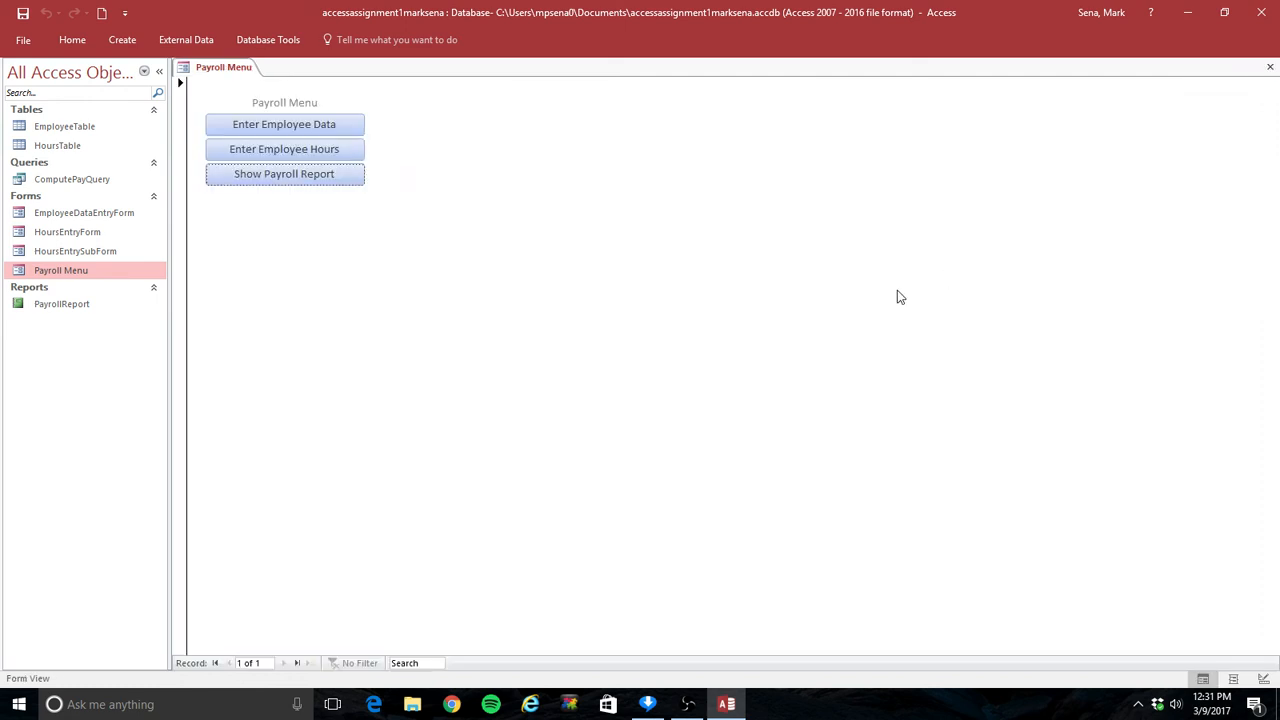
left_click(1263, 12)
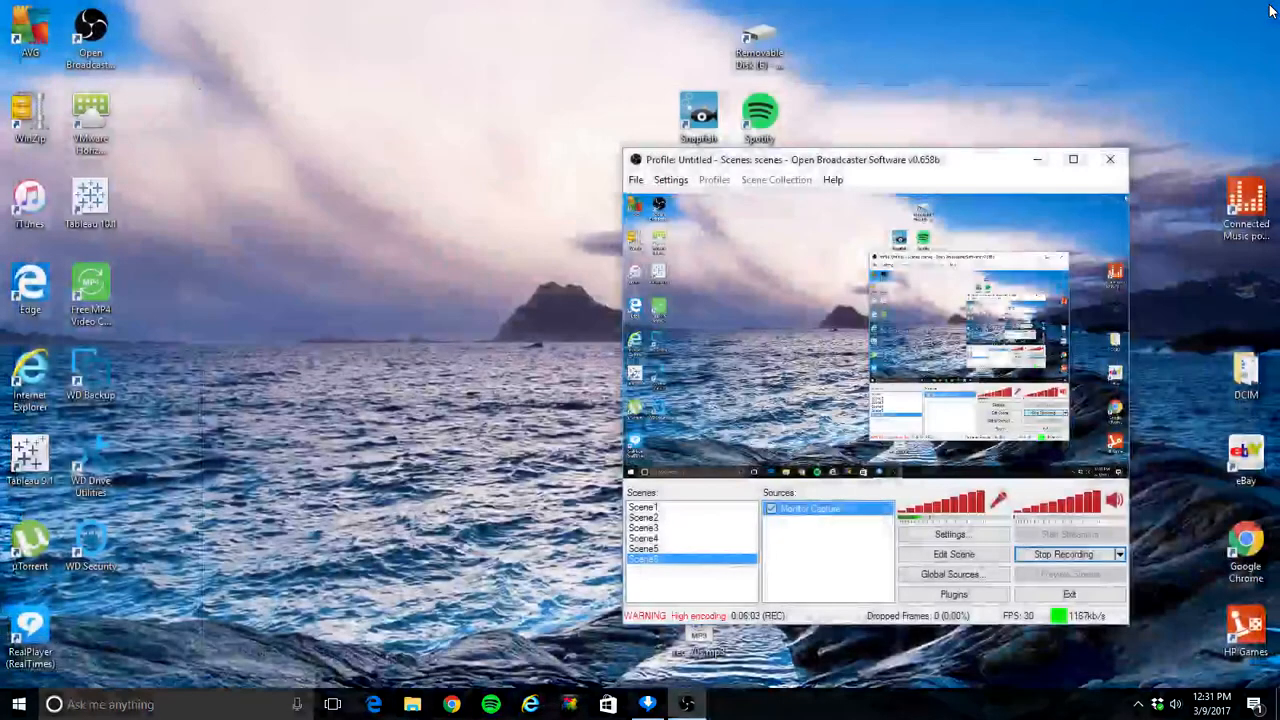
left_click(688, 704)
left_click(688, 704)
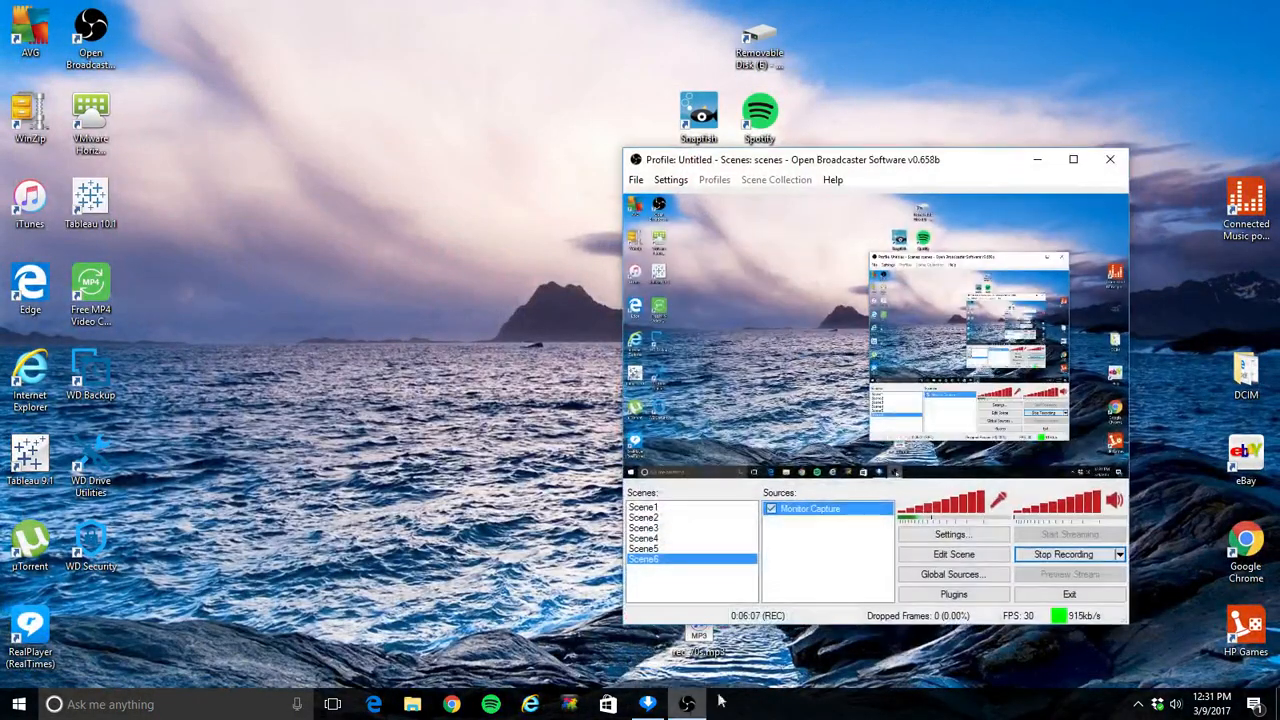